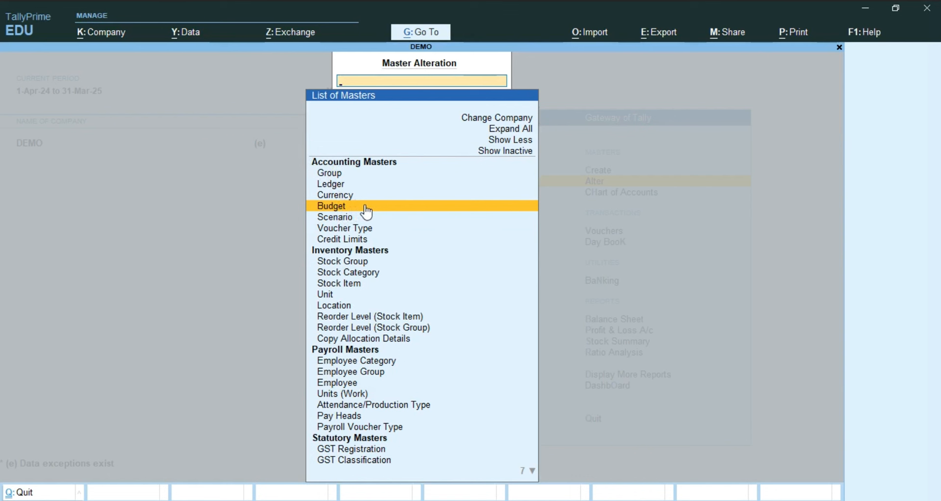
Create a new budget master named "expenses budget" under Primary, checking the expense table in Adobe Reader for its subject.
left_click(365, 210)
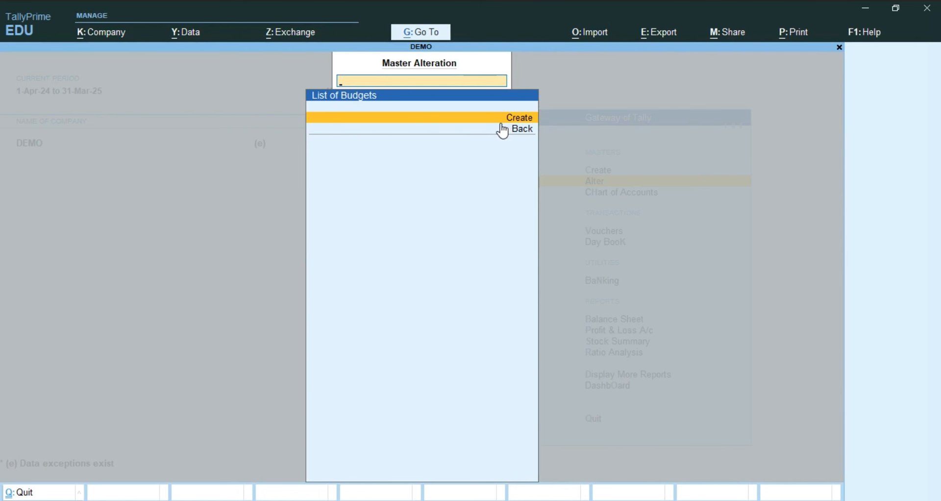
key("Return")
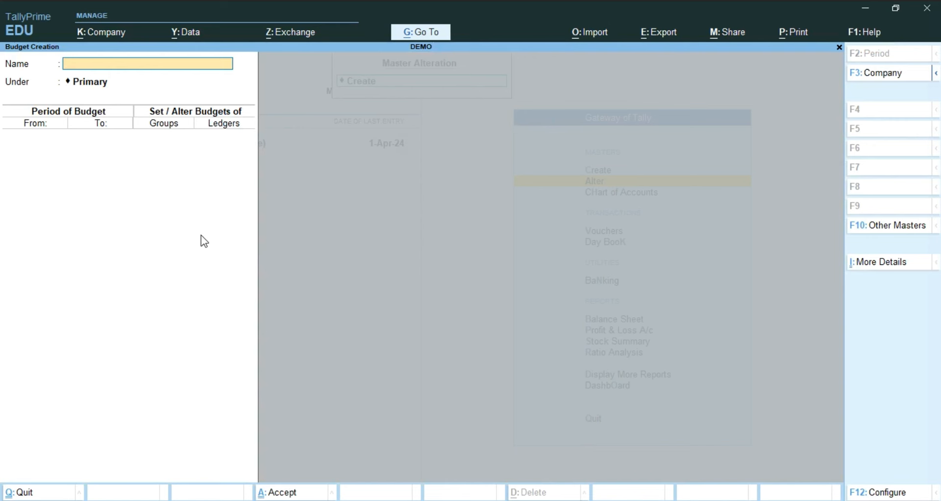
key("alt+Tab")
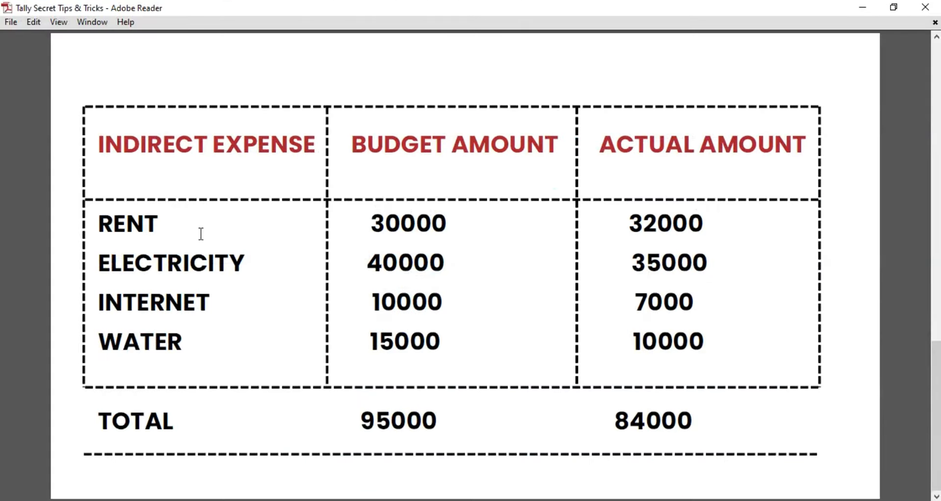
double_click(265, 145)
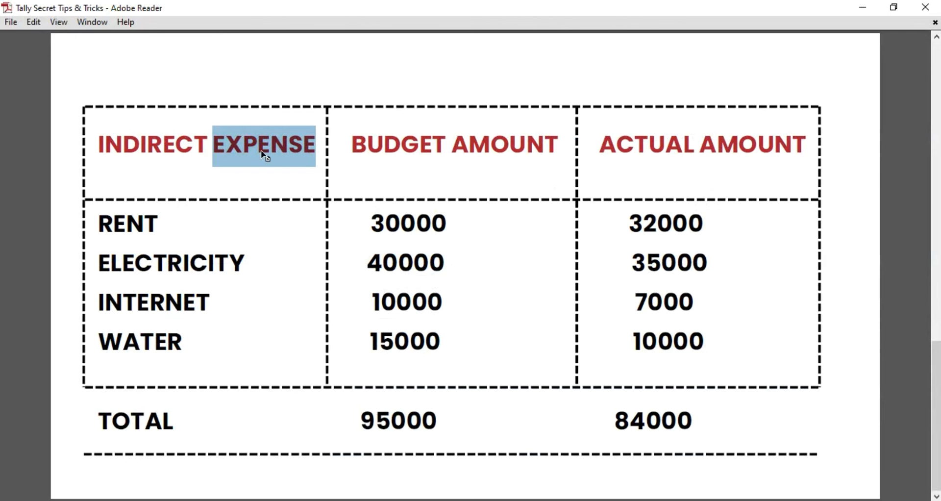
key("alt+Tab")
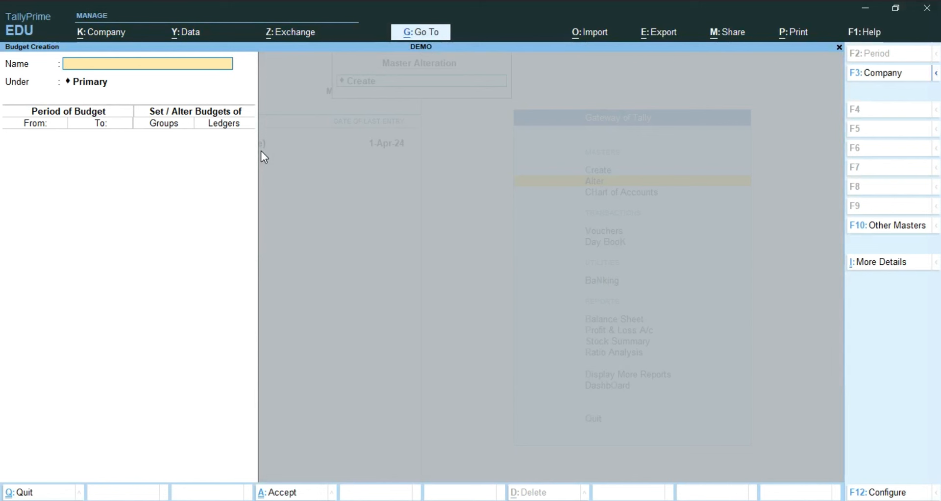
type("expenses budget")
key("Return")
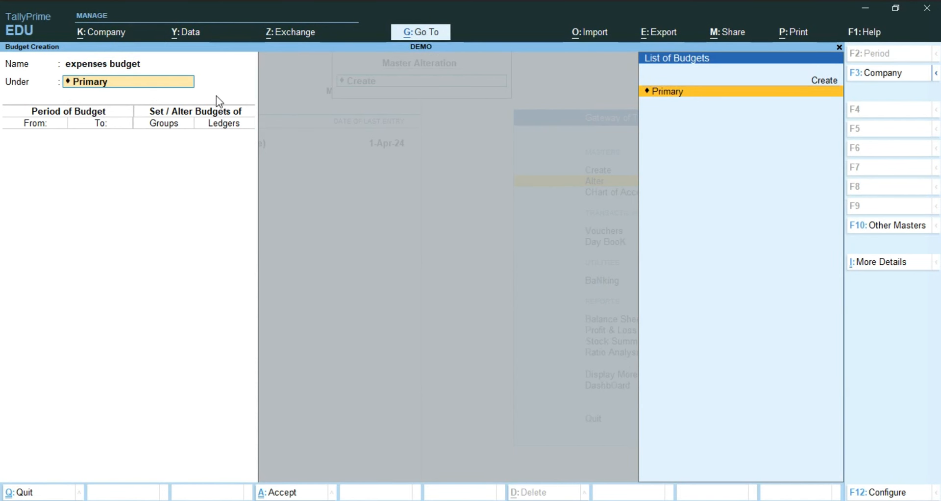
key("Return")
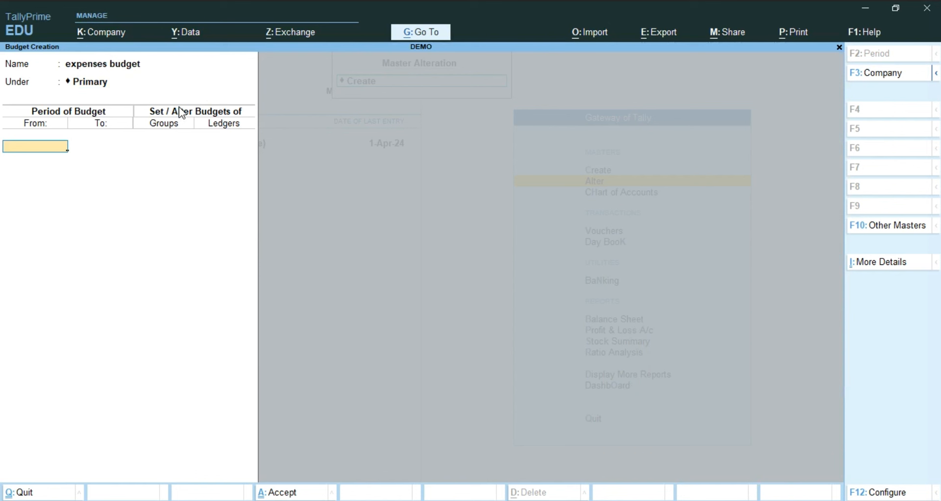
Set the budget period from 1-Apr-24 to 1-Jul-24.
key("alt+Tab")
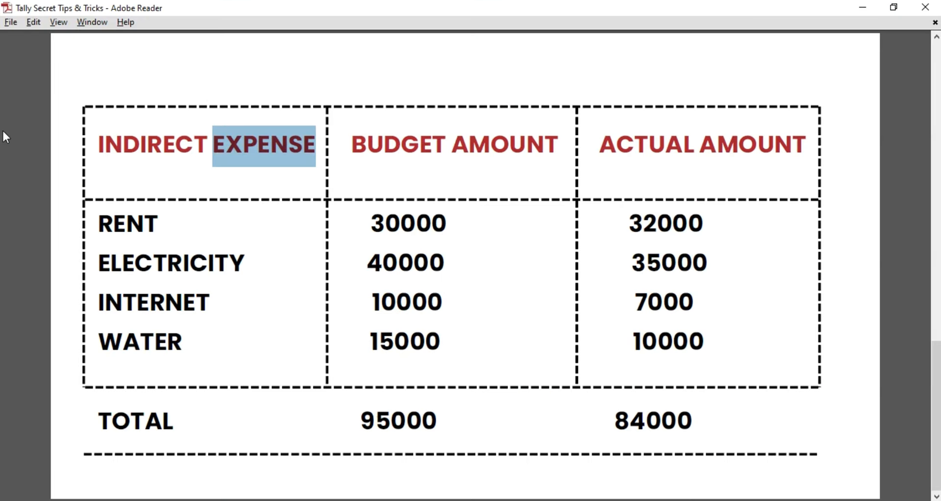
key("alt+Tab")
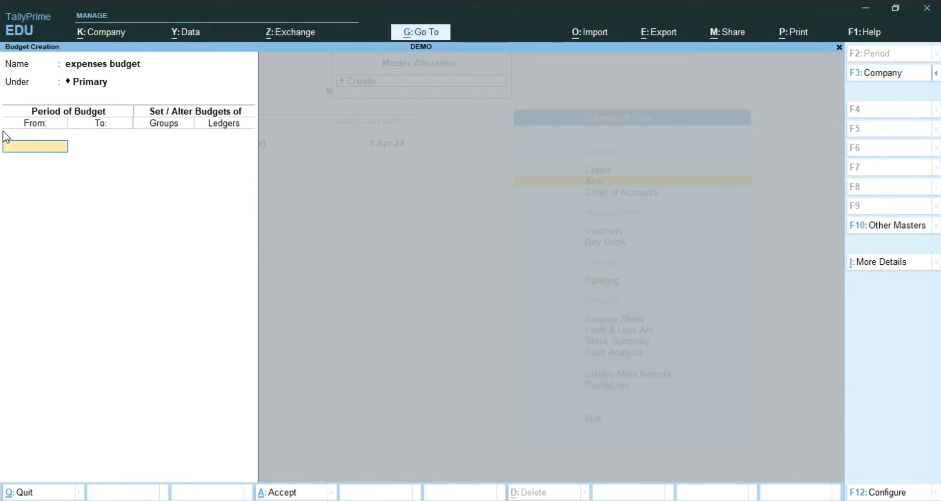
type("1.4.2024")
key("Return")
type("3")
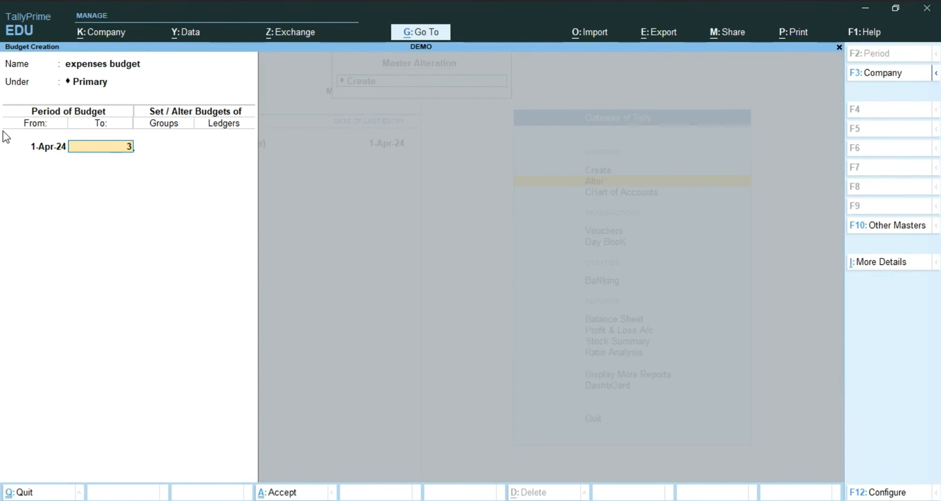
key("BackSpace")
type("1.7.")
key("Return")
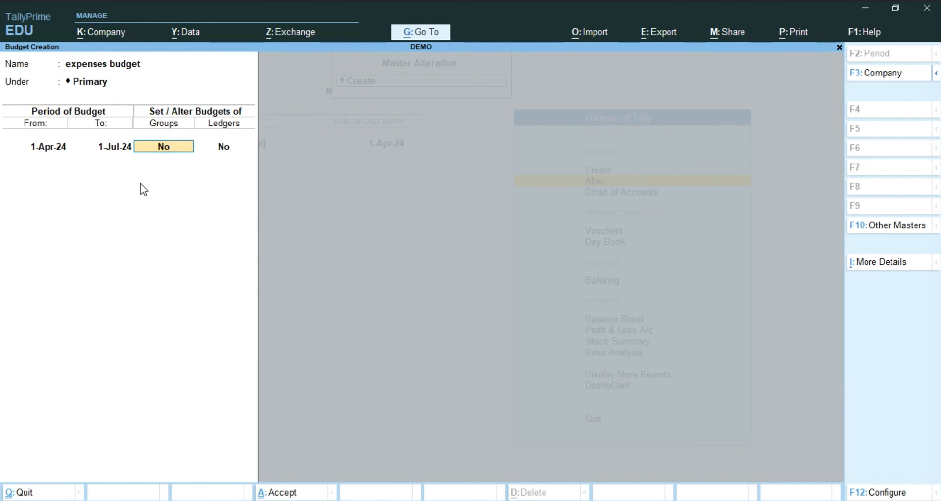
Enable group budgets and add the Indirect Expenses group with the budget type On Closing Balance.
type("y")
key("Return")
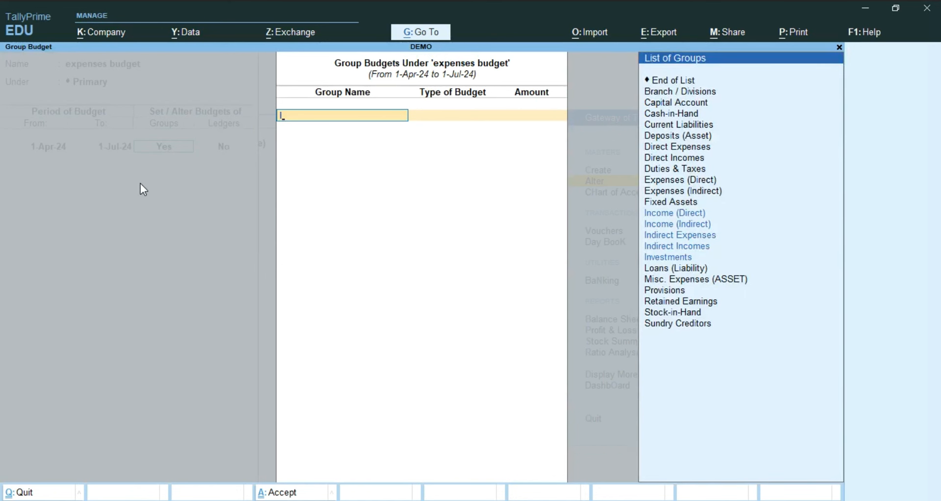
type("Indi")
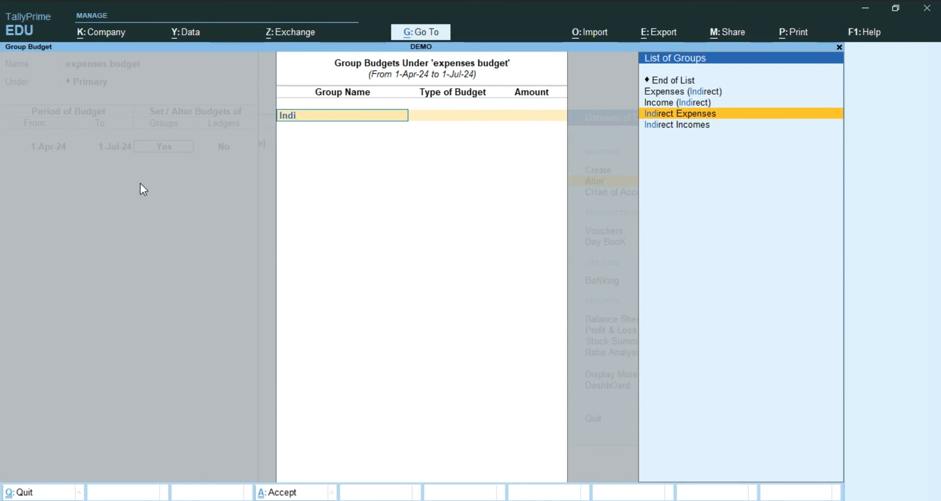
key("Return")
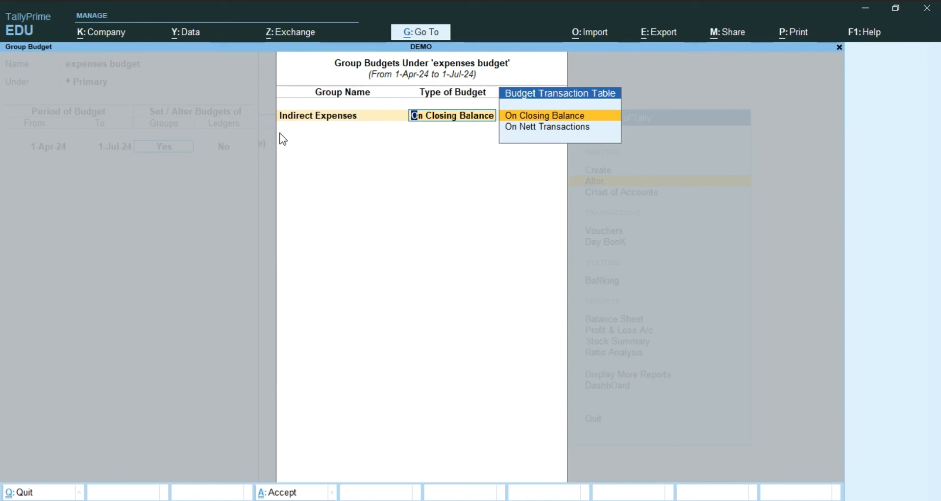
key("Return")
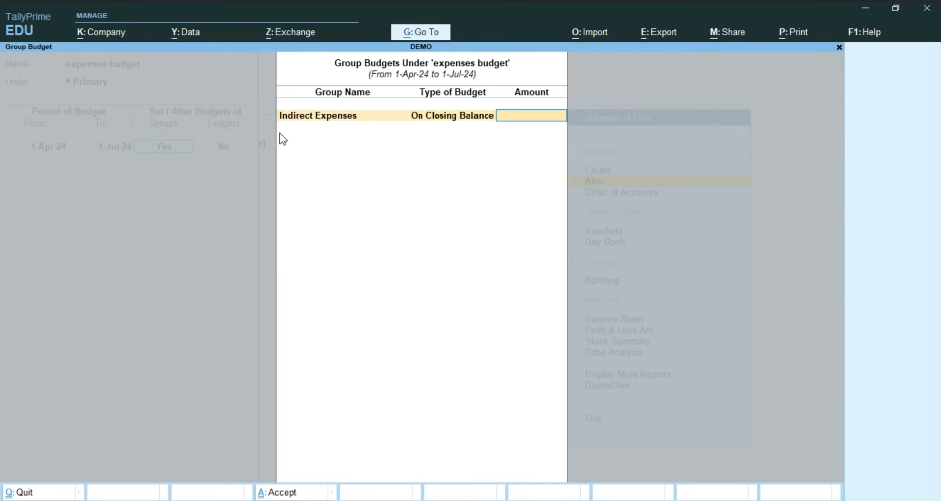
Set the Indirect Expenses amount to 95000, the budget total in the Adobe Reader table, and accept the group budgets.
key("alt+Tab")
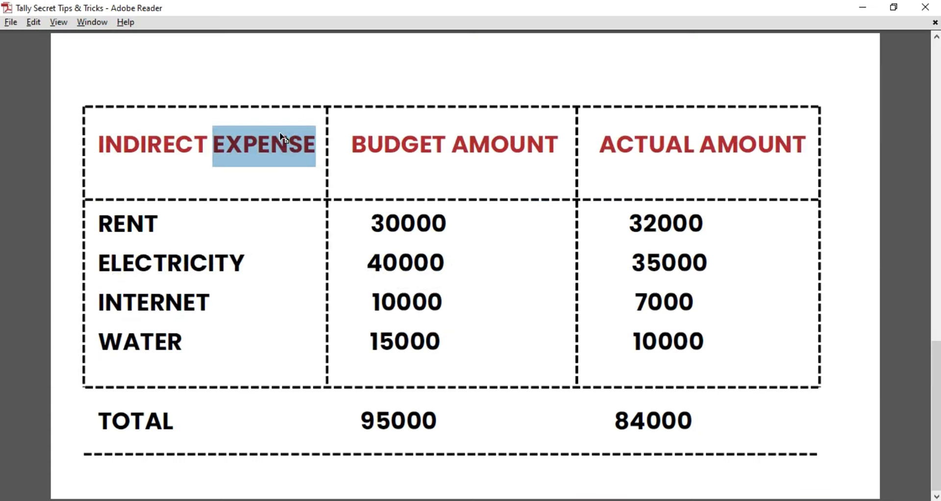
double_click(395, 414)
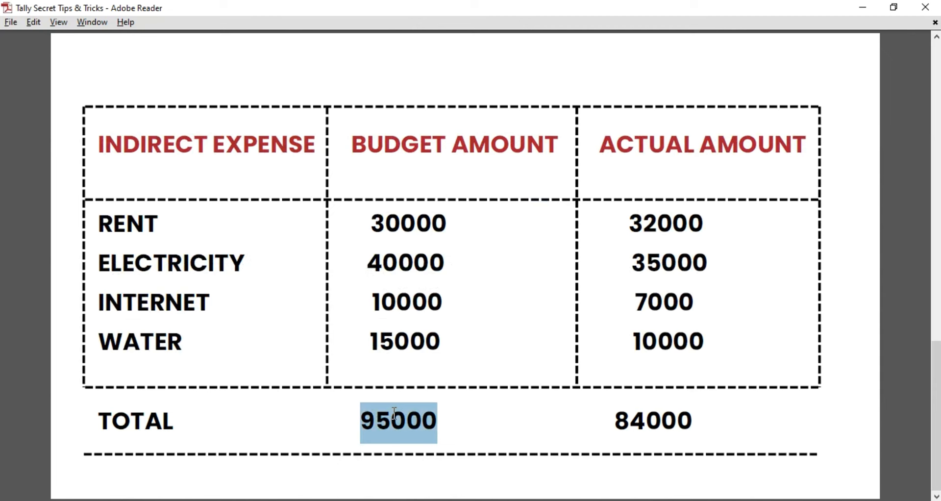
left_click(128, 219)
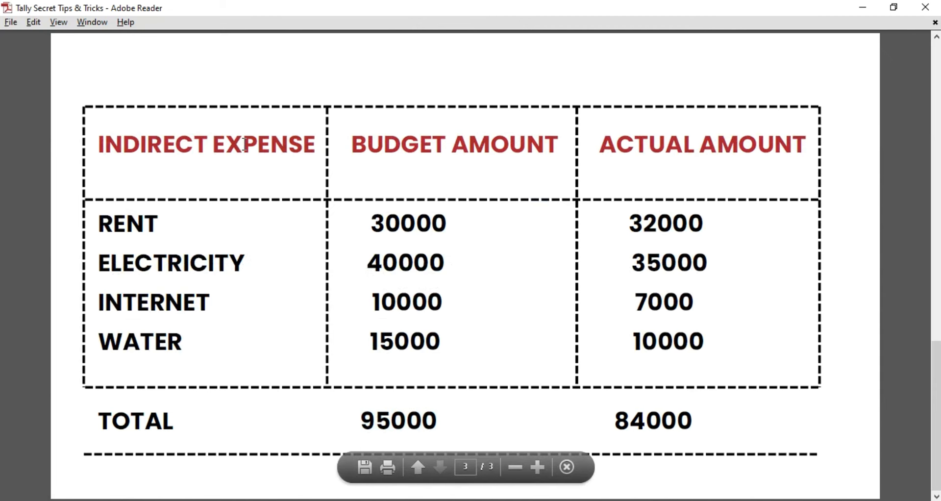
key("alt+Tab")
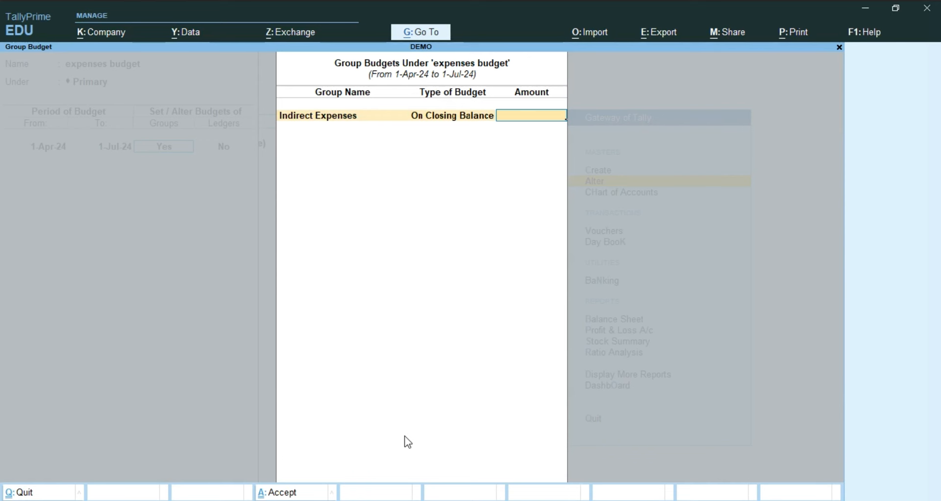
type("95000")
key("Return")
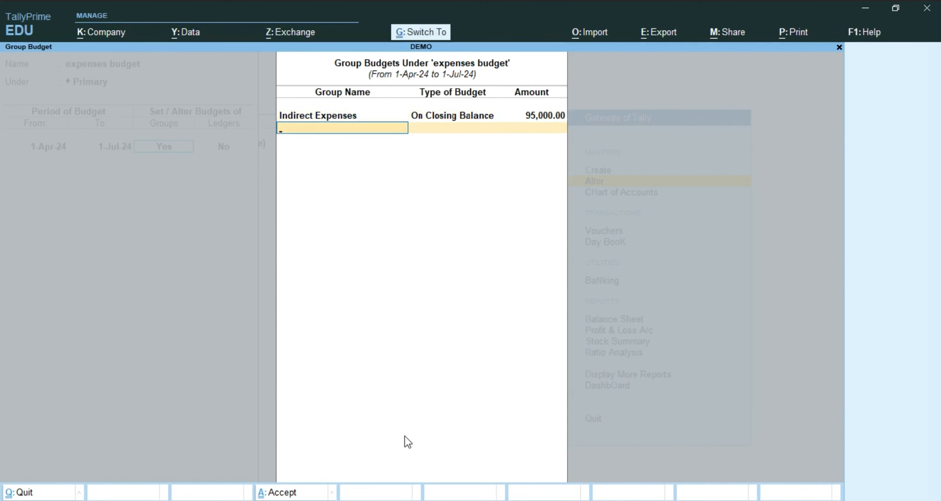
key("ctrl+a")
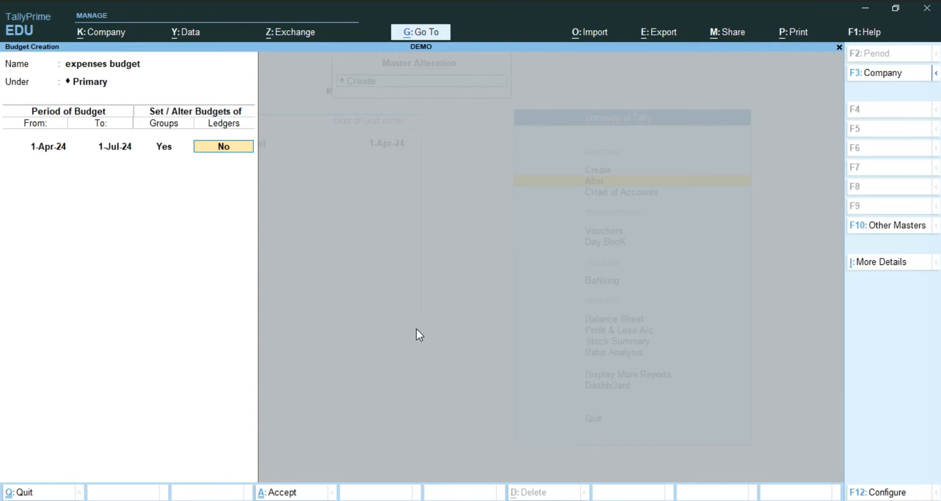
Enable ledger budgets for the expenses budget and open their entry screen.
type("y")
key("Return")
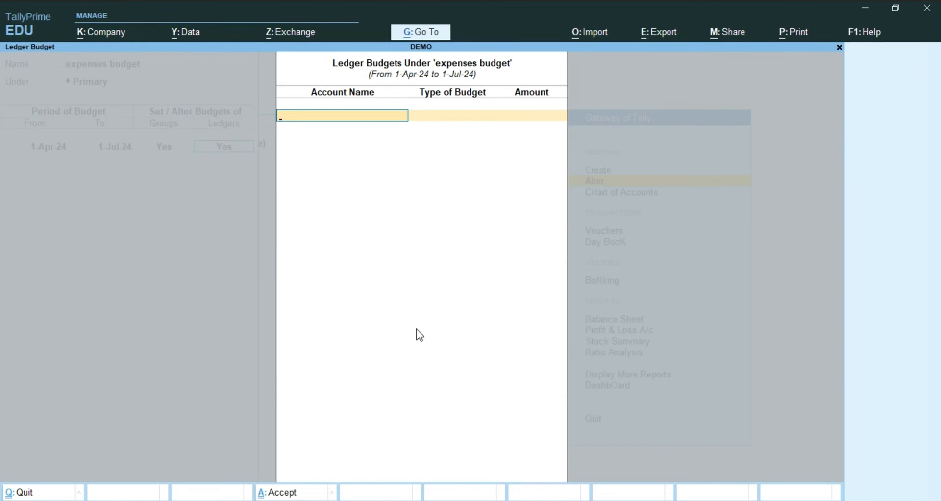
type("Ren")
key("BackSpace")
key("BackSpace")
key("BackSpace")
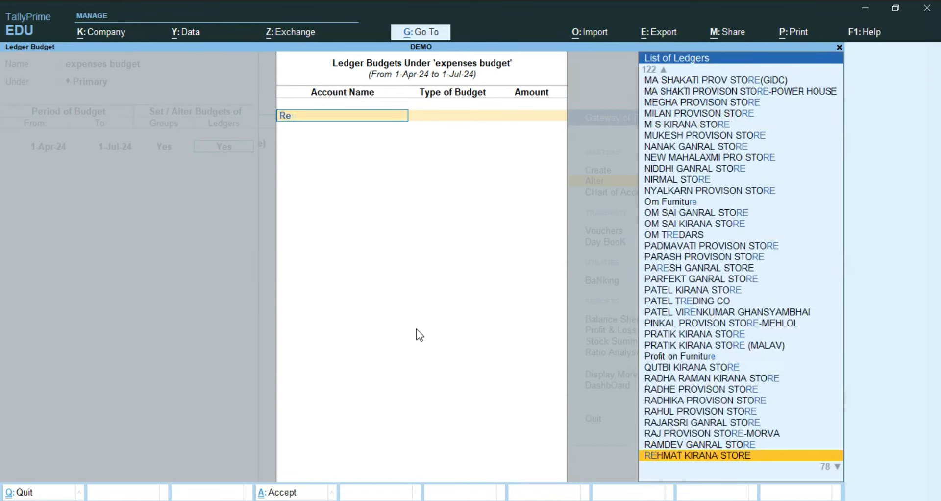
key("alt+Tab")
key("alt+Tab")
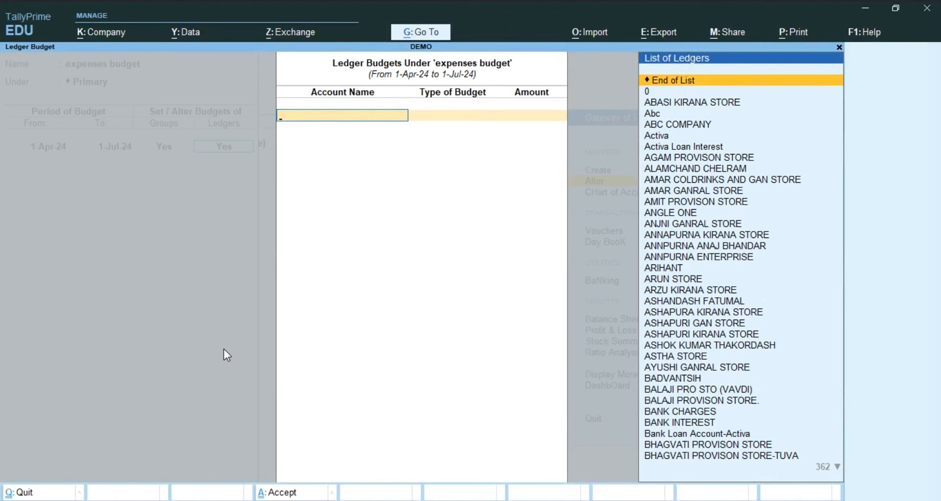
Create a new ledger named Rent under the Indirect Expenses group from the ledger budget entry.
key("alt+c")
type("Ren")
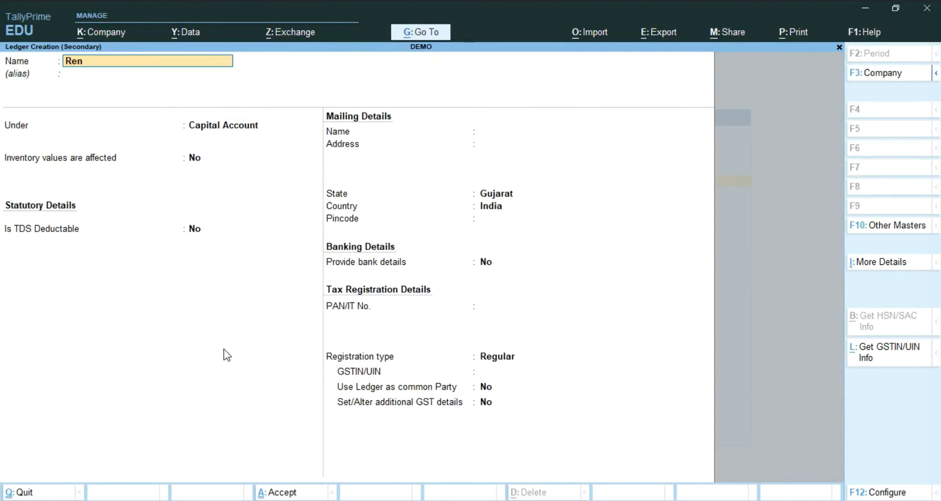
type("t")
key("Return")
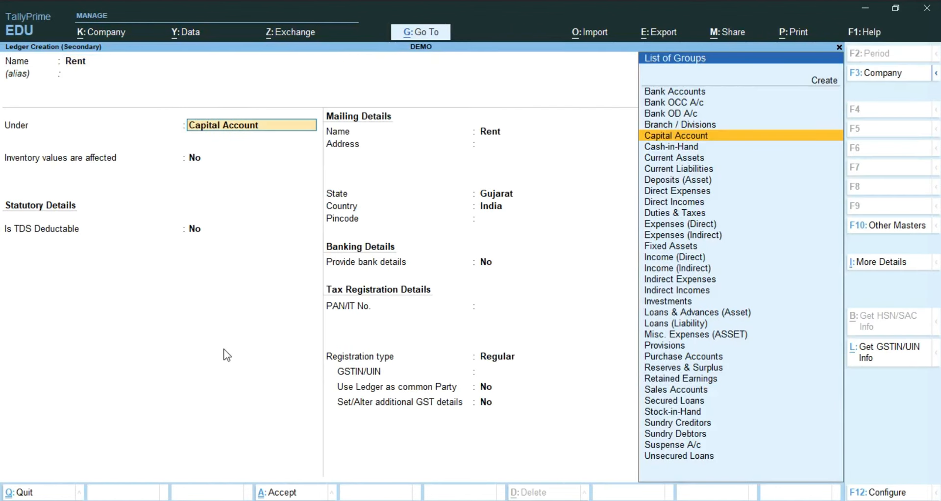
type("Ind")
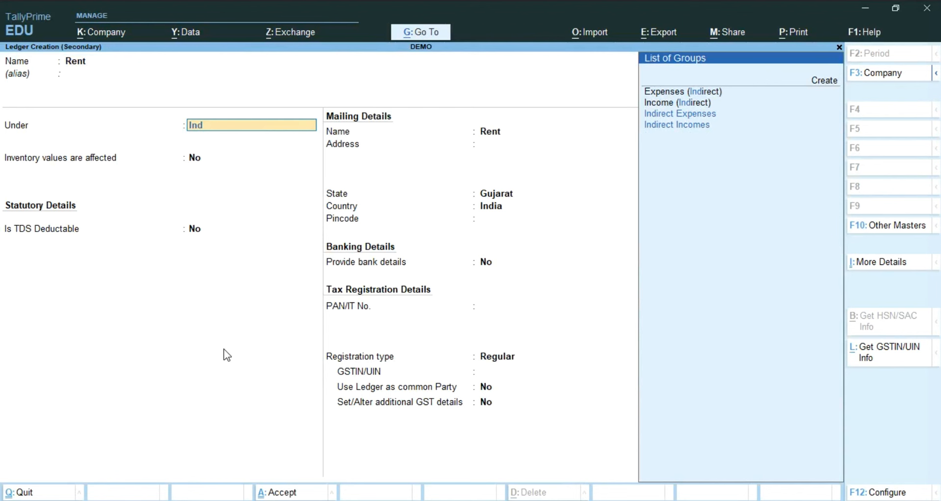
key("Return")
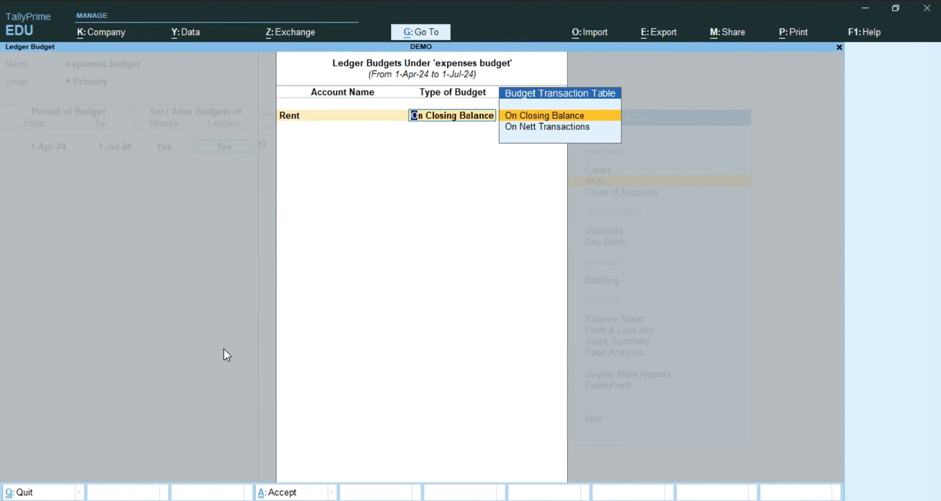
Budget the Rent ledger On Closing Balance with the amount 30000, taken from the Adobe Reader table.
key("Return")
key("alt+Tab")
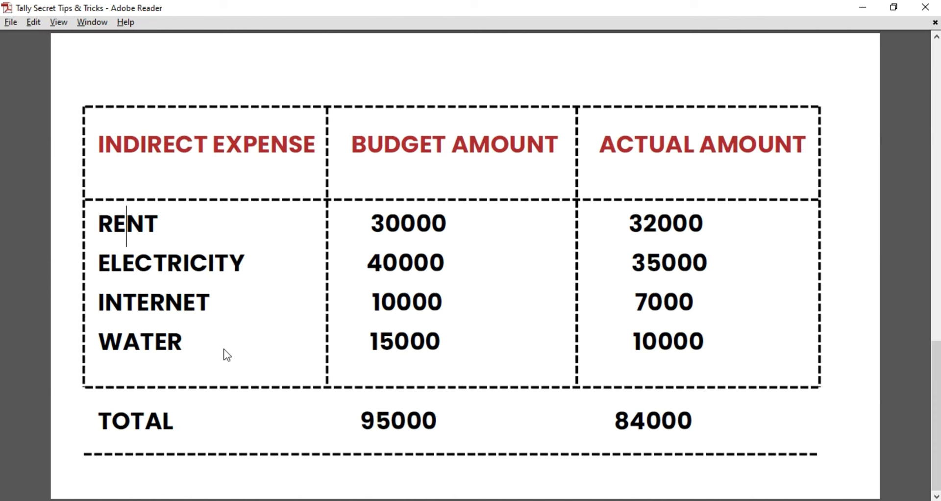
left_click(405, 216)
double_click(406, 216)
key("alt+Tab")
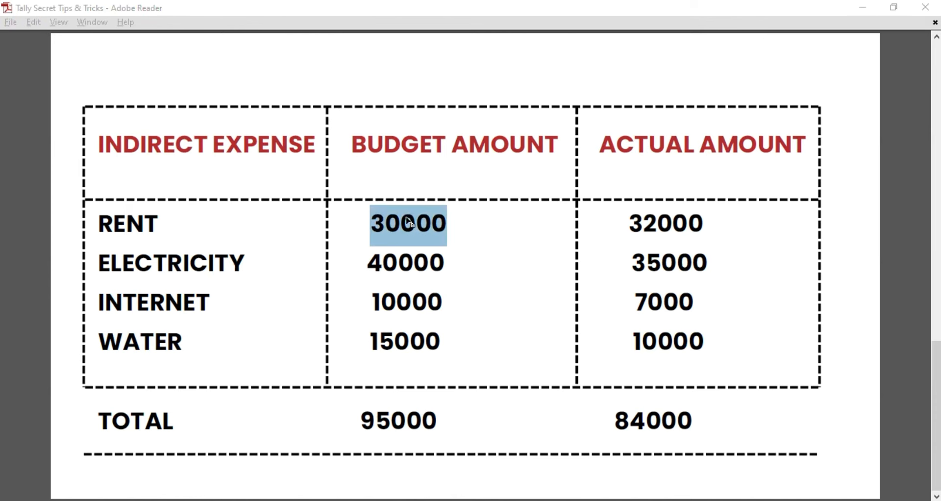
type("30000")
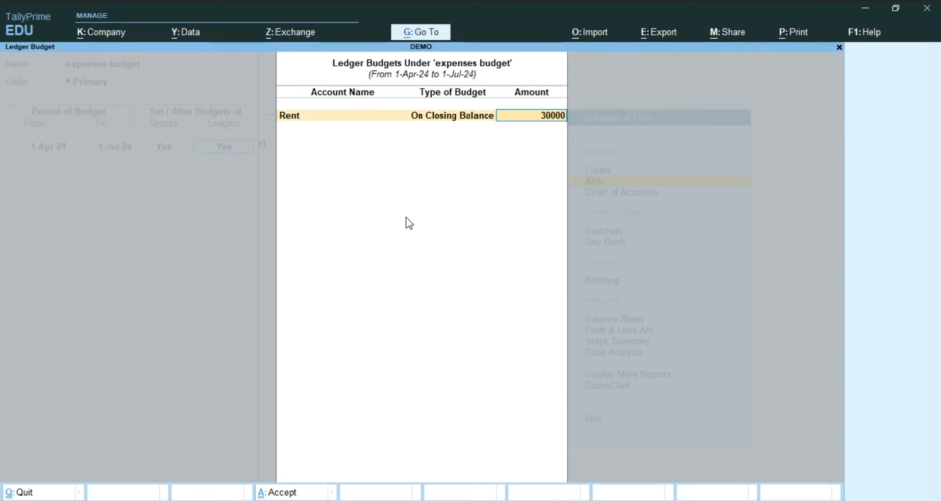
key("Return")
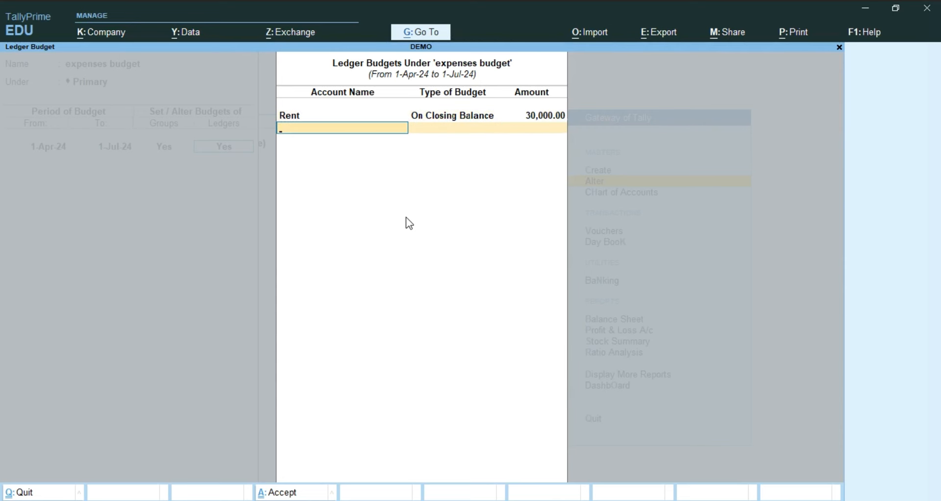
Create a ledger named ELECTRICITY under Indirect Expenses from the ledger budget entry, copying its name from the Adobe Reader table.
key("alt+Tab")
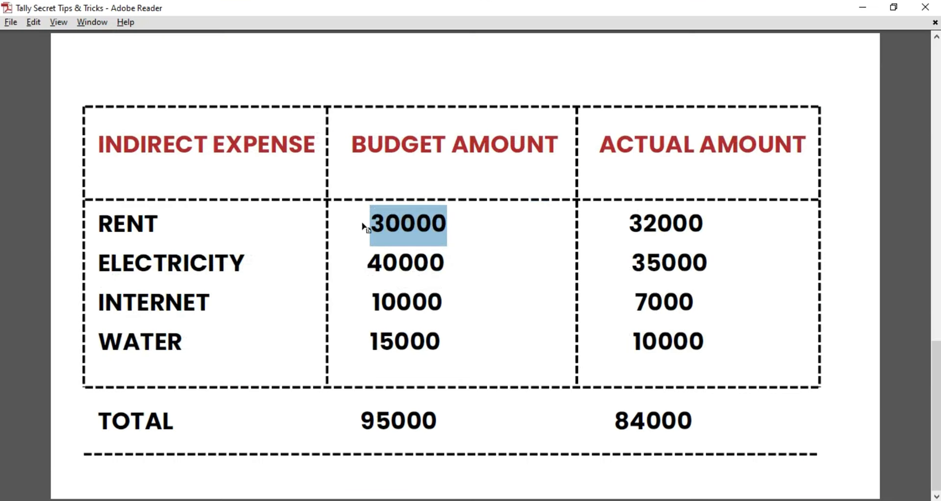
double_click(219, 265)
key("ctrl+c")
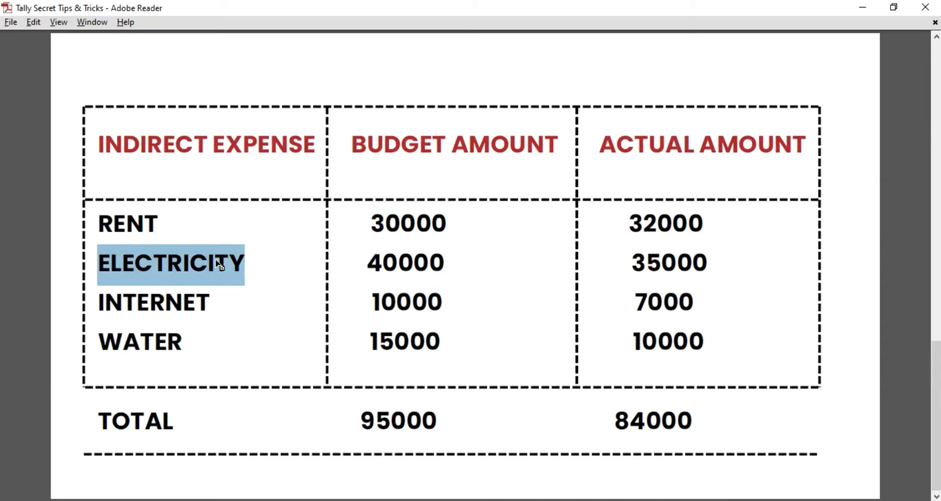
key("alt+Tab")
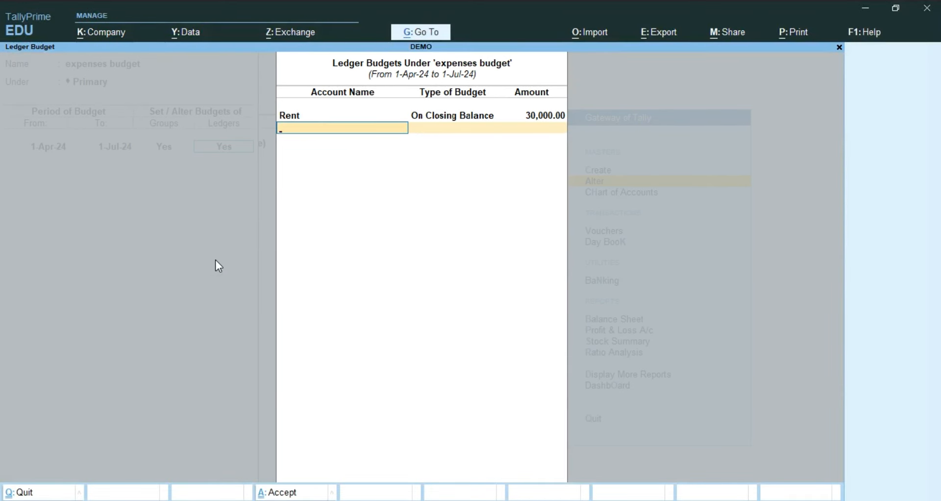
key("alt+c")
key("ctrl+v")
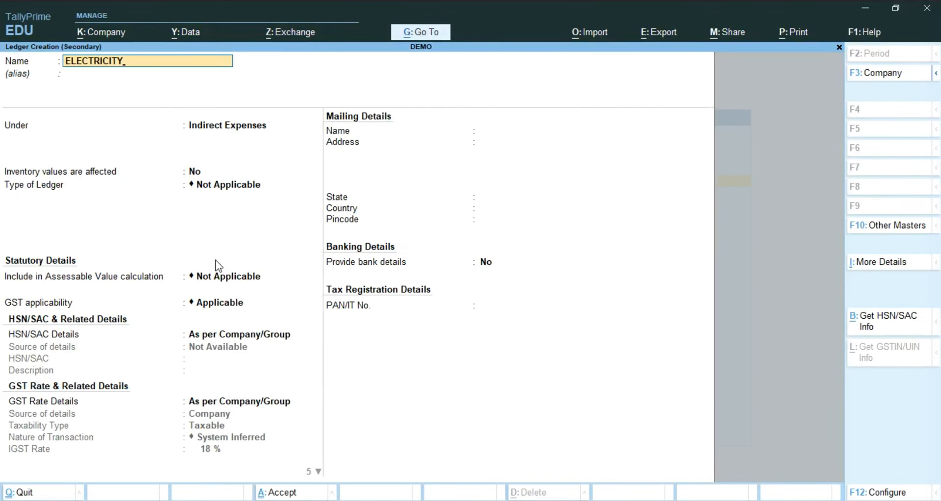
key("Return")
key("Return")
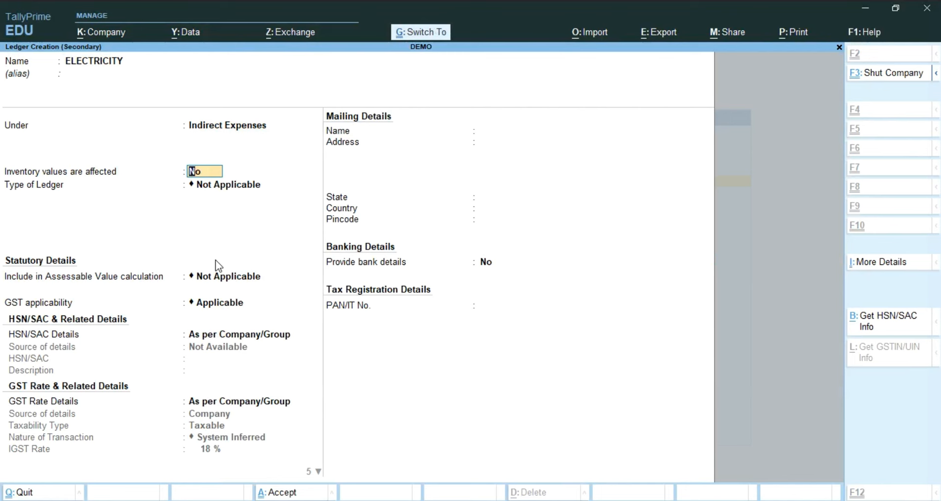
key("ctrl+a")
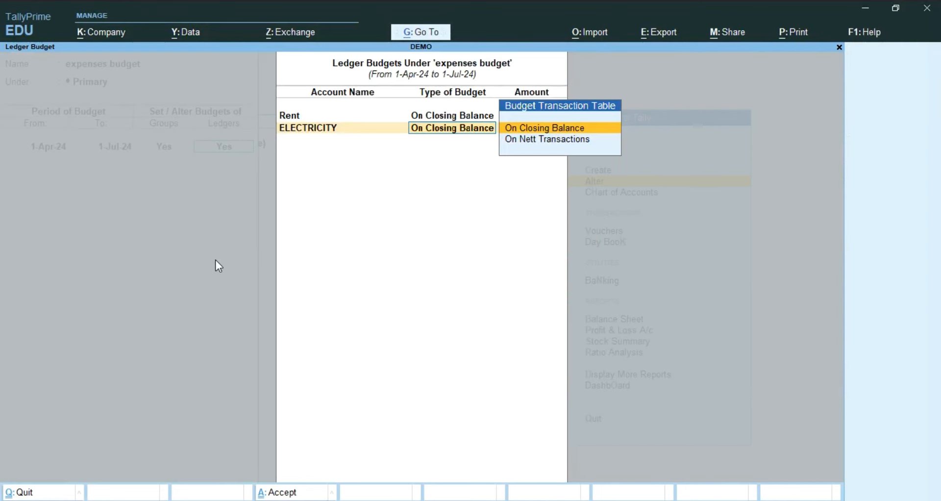
Budget the ELECTRICITY ledger On Closing Balance with the amount 40000.
key("Return")
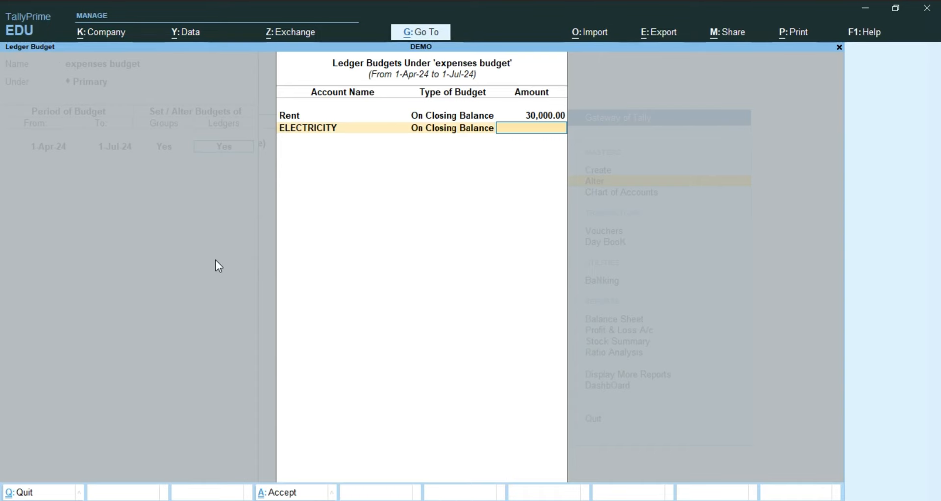
type("40,000")
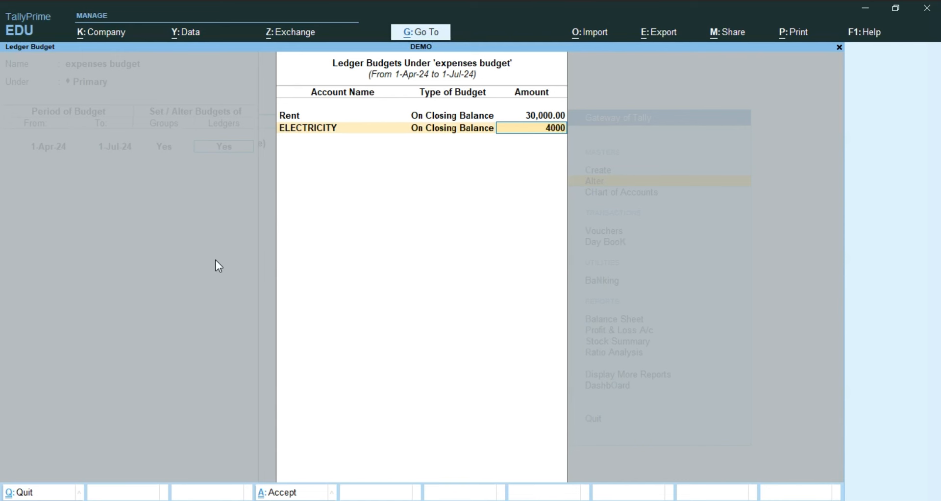
key("Return")
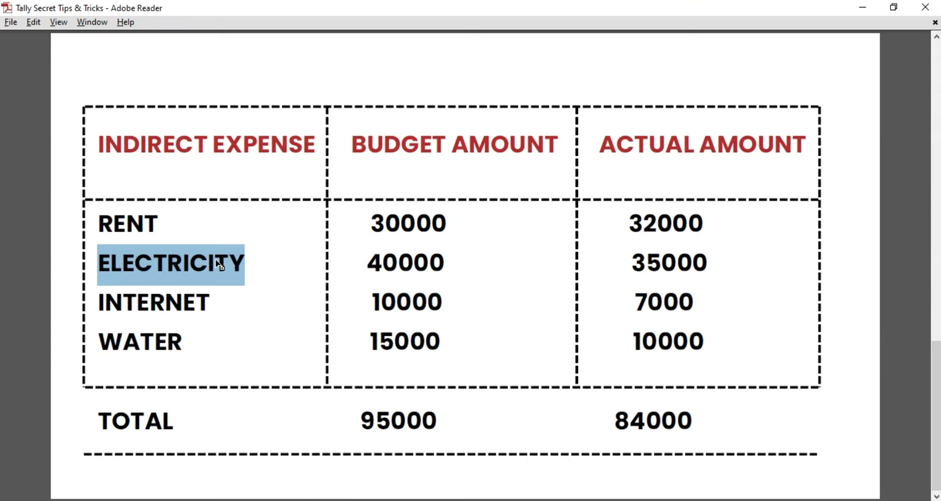
Copy INTERNET from the Adobe Reader table and create a ledger with that name under Indirect Expenses in TallyPrime.
double_click(165, 303)
key("ctrl+c")
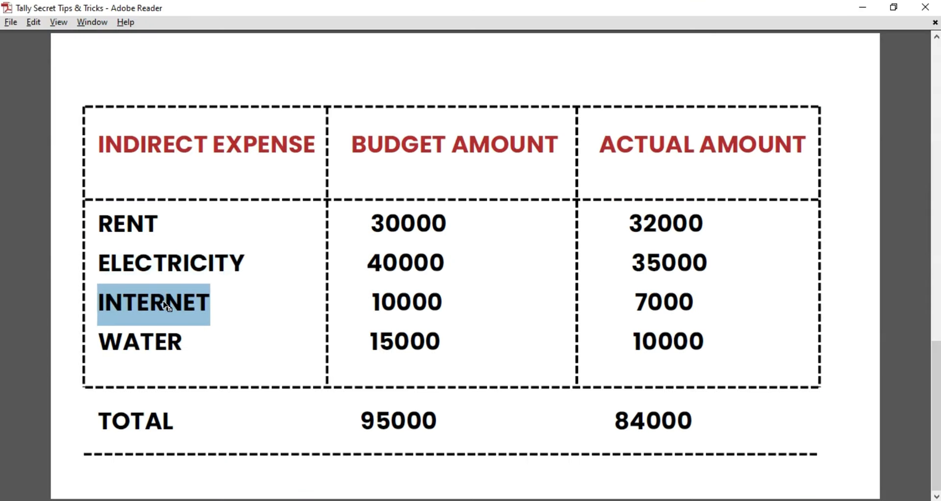
key("alt+Tab")
key("alt+c")
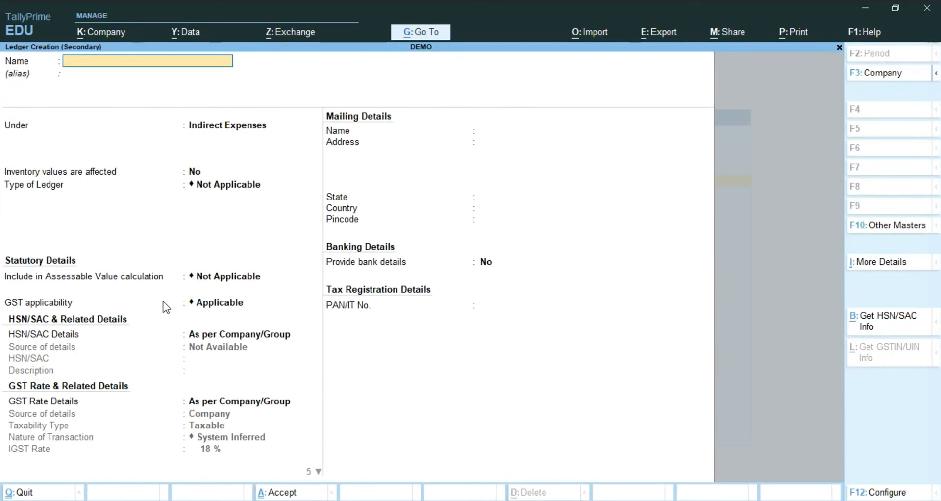
key("ctrl+v")
key("Return")
key("ctrl+a")
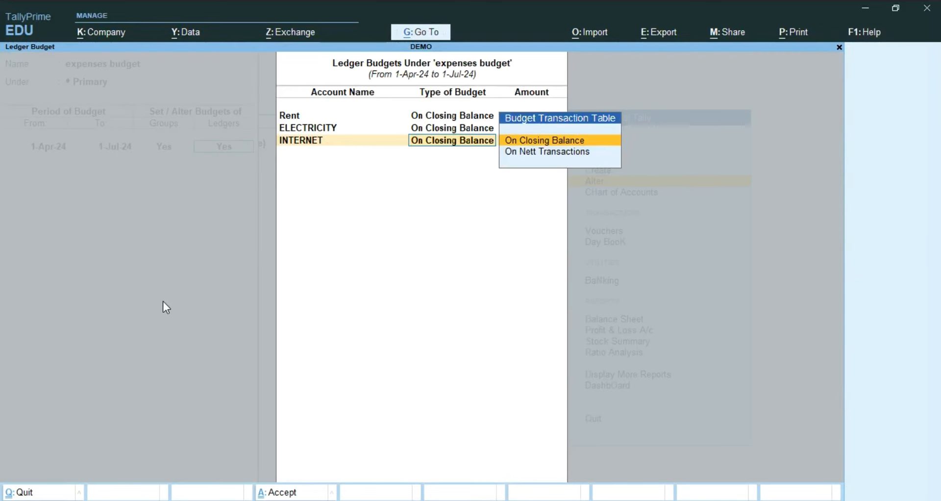
Budget the INTERNET ledger On Closing Balance with the amount 10000, checked against the Adobe Reader table.
key("Return")
key("alt+Tab")
key("alt+Tab")
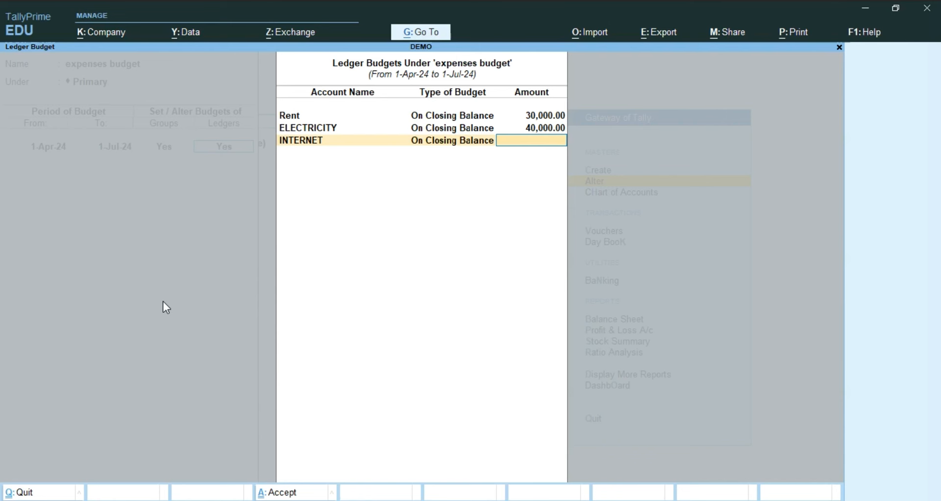
type("10000")
key("Return")
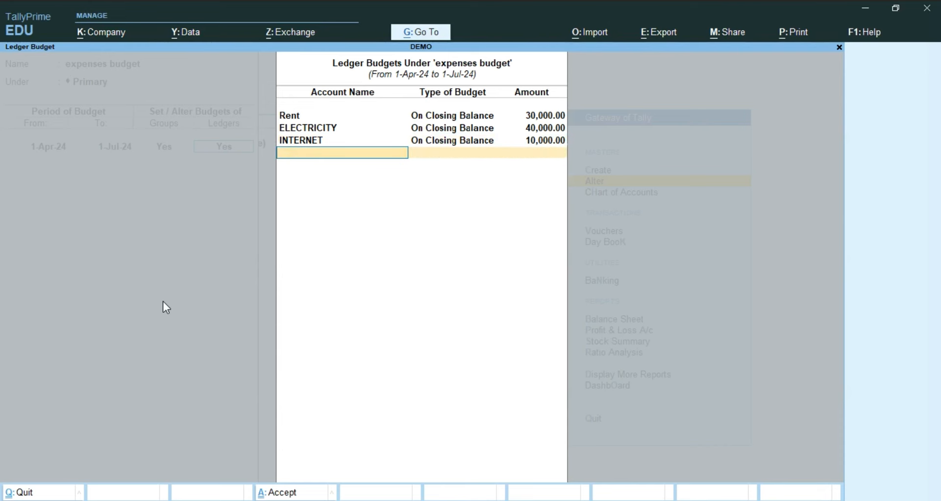
Create a WATER ledger under Indirect Expenses from the ledger budget entry, using the name copied from the Adobe Reader table.
key("alt+Tab")
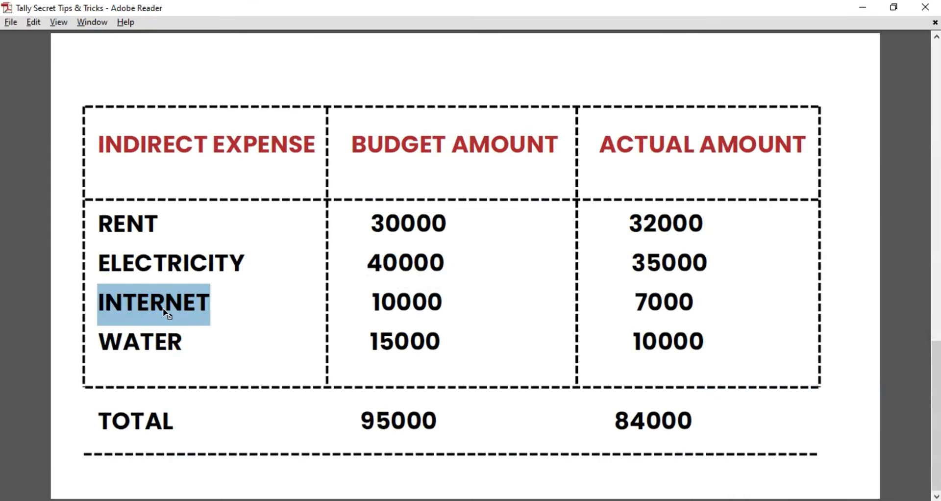
double_click(148, 359)
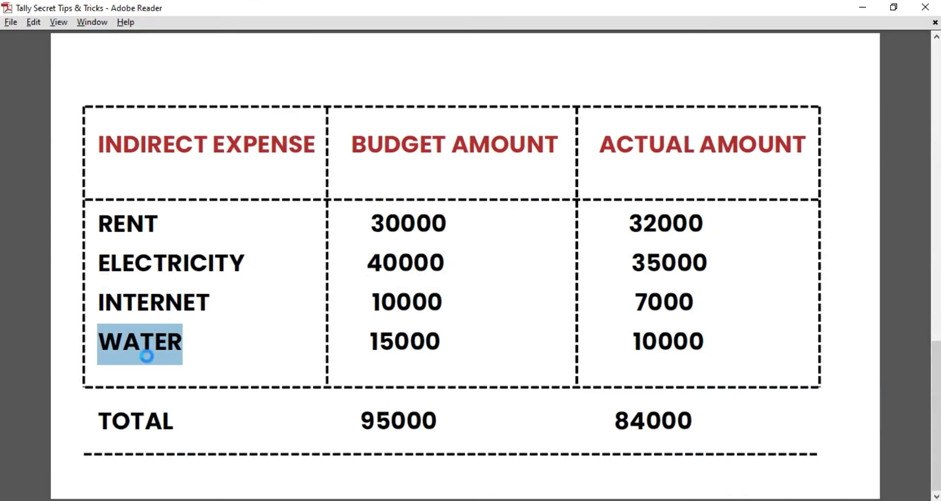
key("alt+Tab")
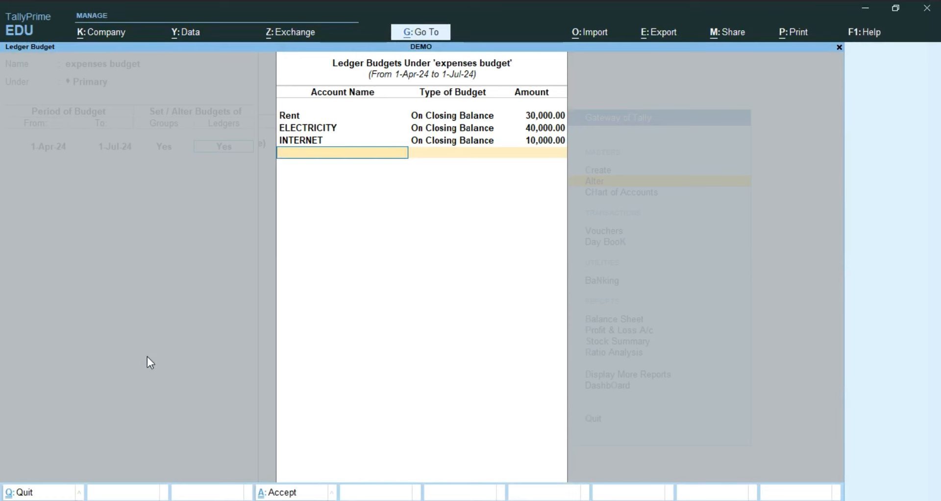
key("alt+c")
key("ctrl+alt+v")
key("Return")
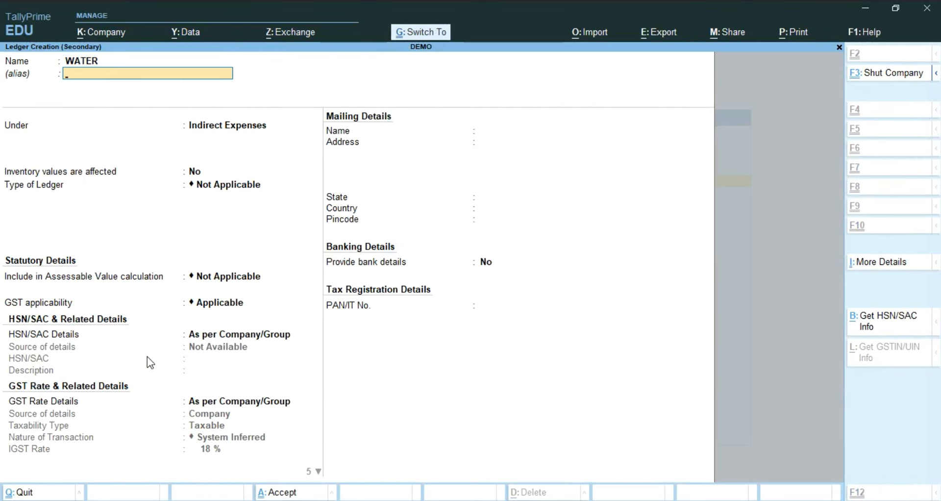
key("ctrl+a")
Budget the WATER ledger On Closing Balance with the amount 15000, taken from the Adobe Reader table.
key("Return")
key("alt+Tab")
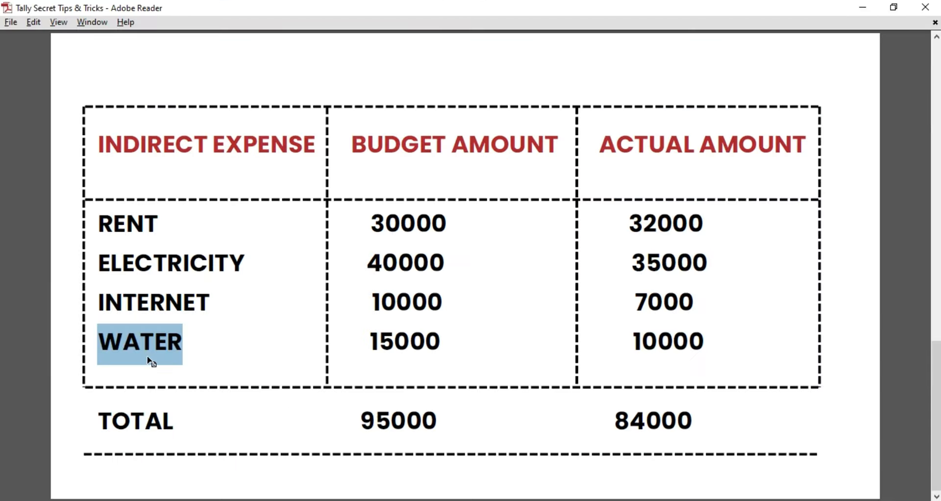
key("alt+Tab")
type("15,0")
type("000")
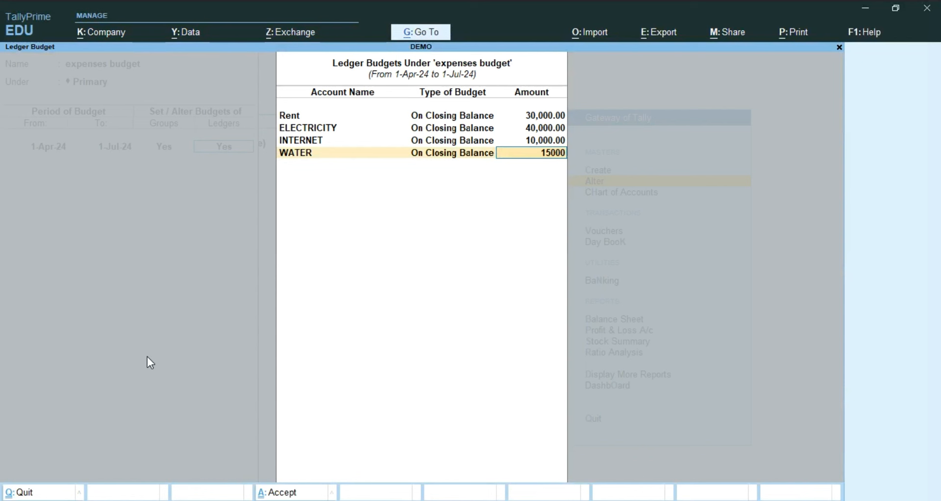
key("Return")
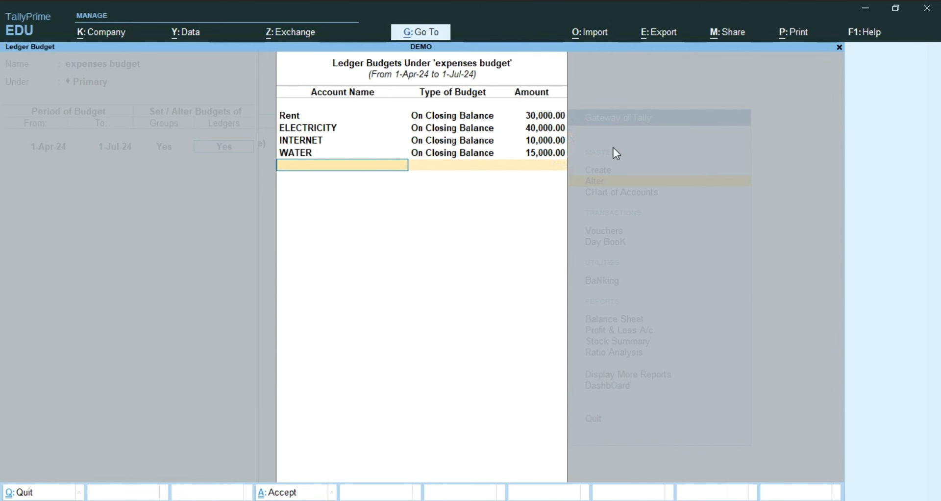
Accept the ledger budgets, save the expenses budget and return to the Gateway of Tally.
key("Return")
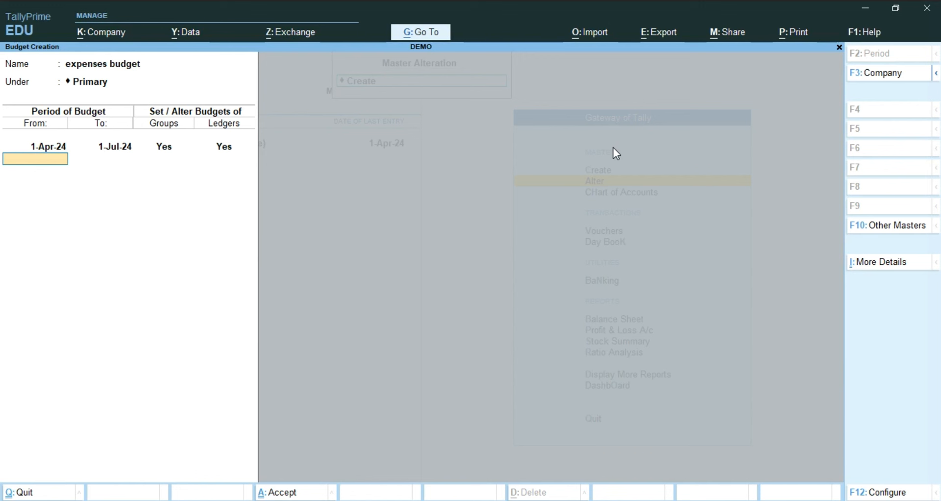
key("ctrl")
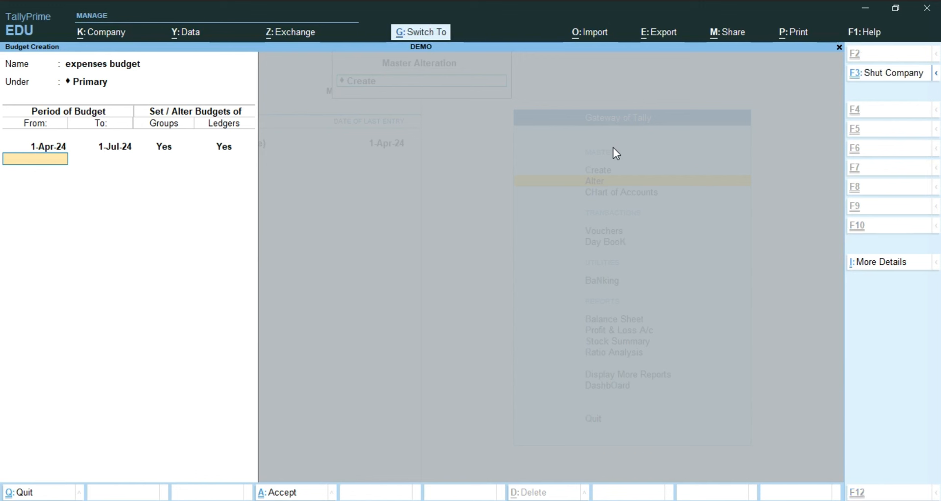
key("ctrl+a")
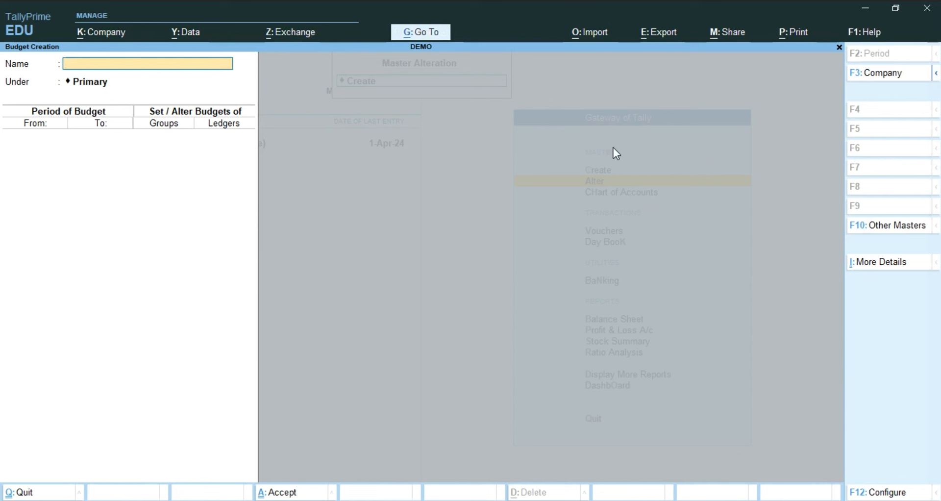
key("Escape")
key("y")
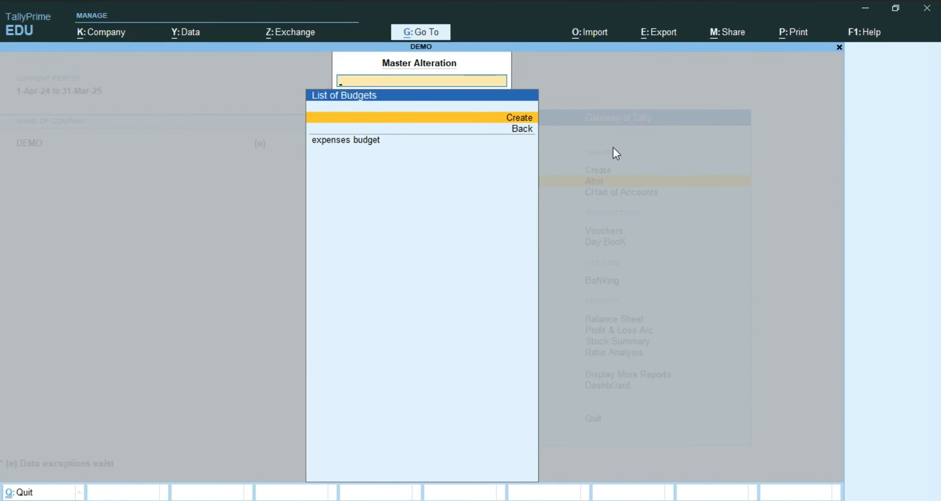
key("Escape")
key("Escape")
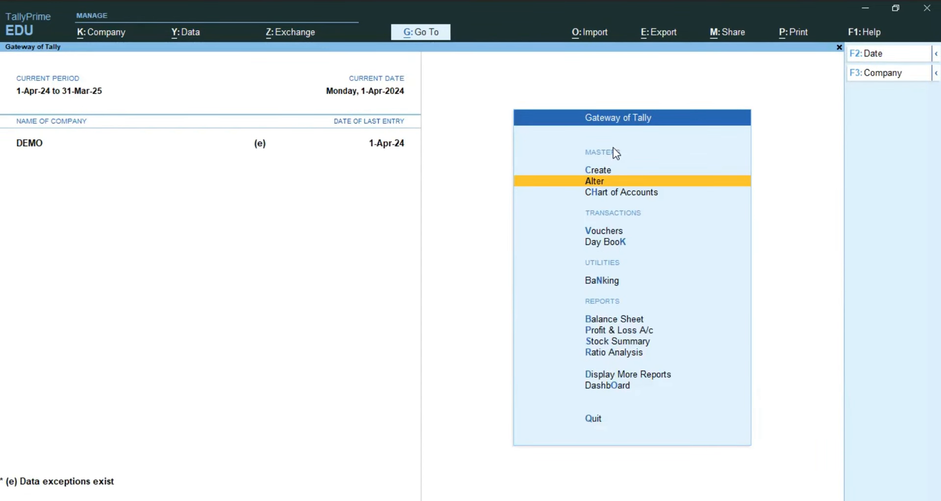
Start a payment voucher without a supplier reference and set its account to Cash.
key("v")
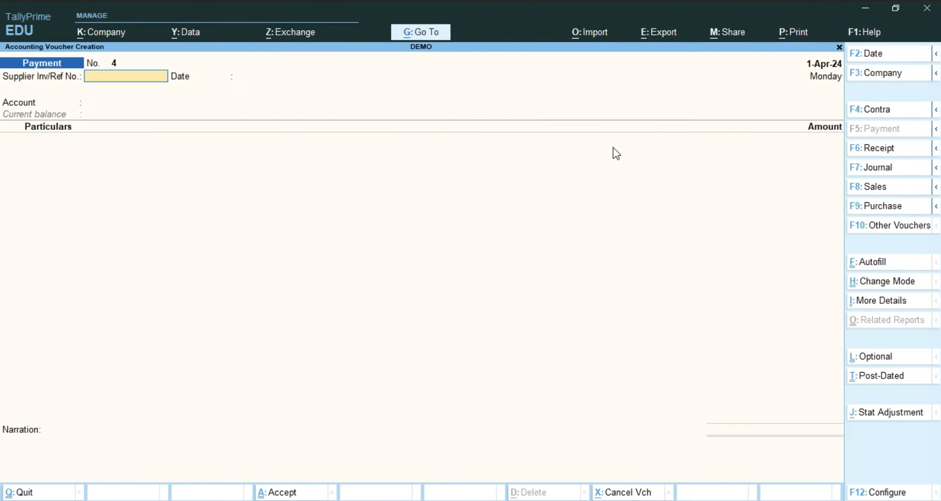
key("Return")
key("Return")
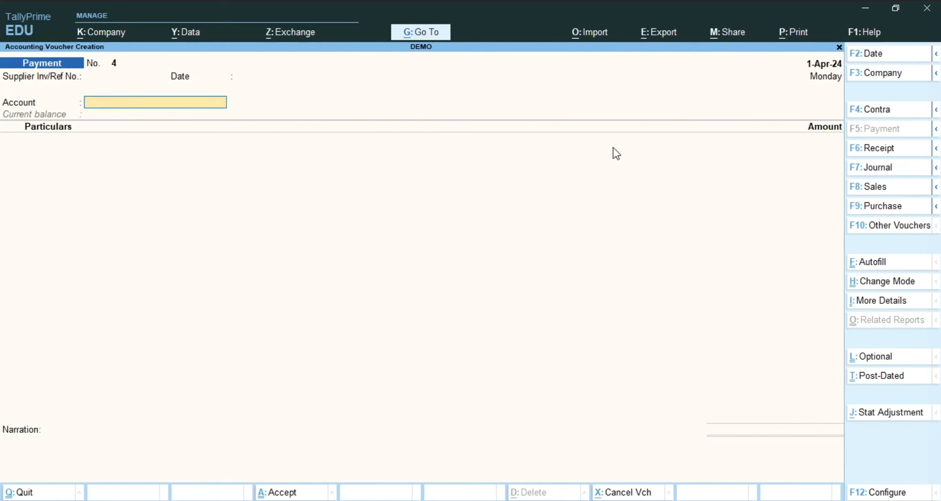
type("Cas")
key("Return")
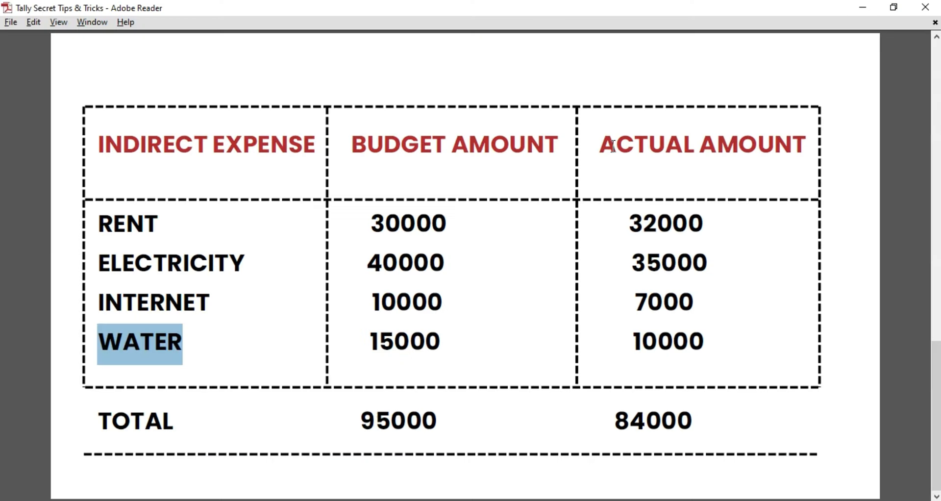
Enter Rent in the payment voucher with its actual amount 32000 from the Adobe Reader table, keeping GST details as per Masters/Company.
double_click(651, 217)
key("alt+Tab")
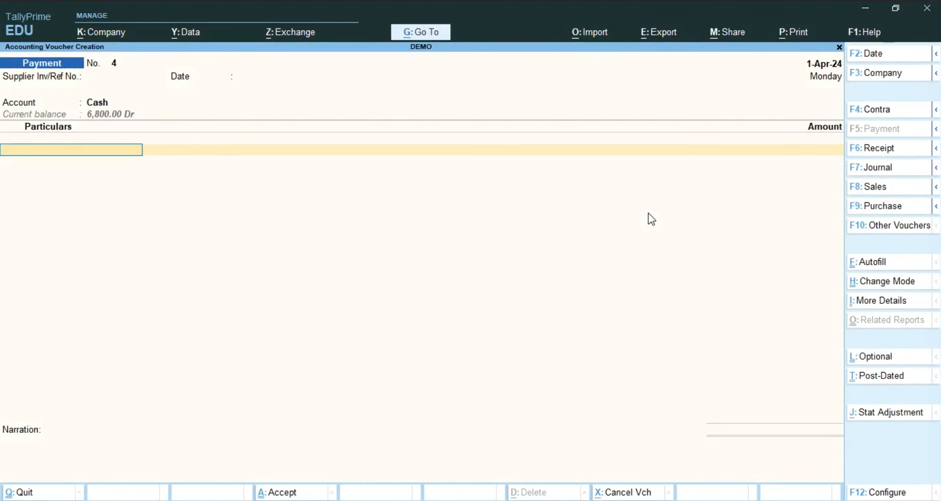
type("Rent")
key("Return")
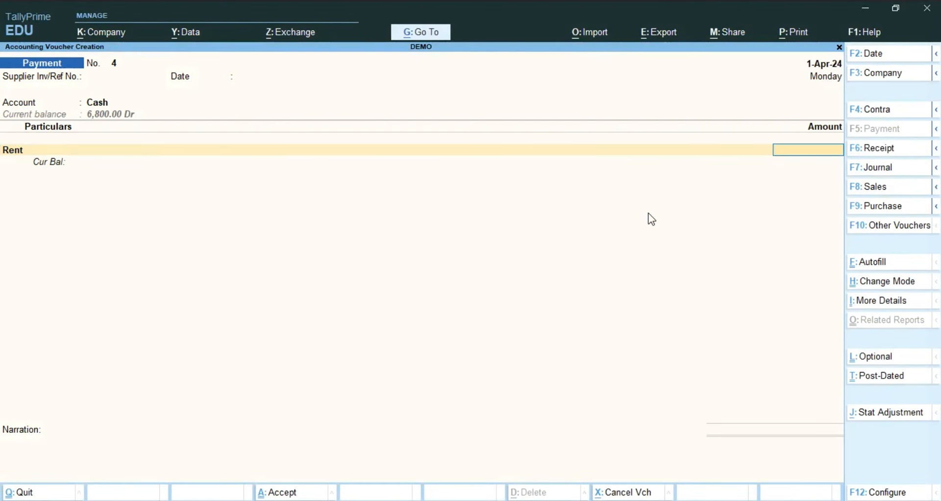
type("32000")
key("Return")
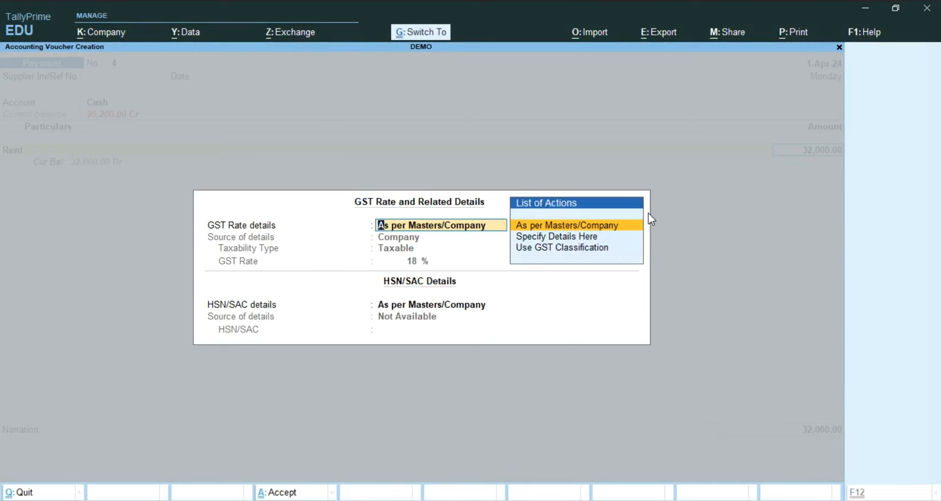
key("Return")
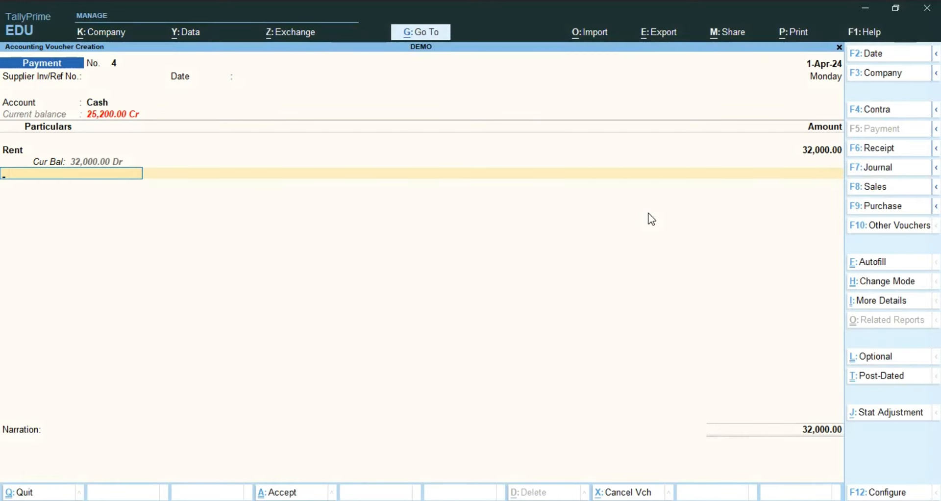
Enter ELECTRICITY in the payment voucher with its actual amount 35000 from the Adobe Reader table, keeping GST details as per Masters/Company.
key("alt+Tab")
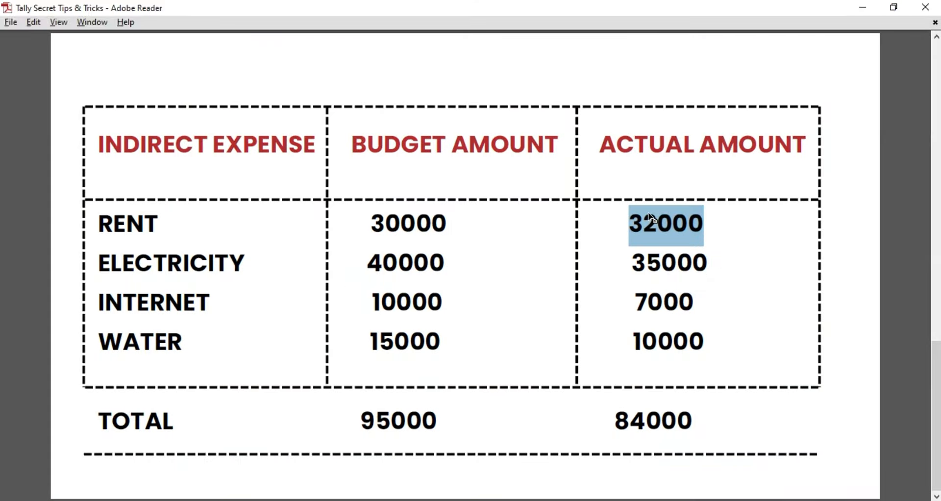
key("alt+Tab")
type("ele")
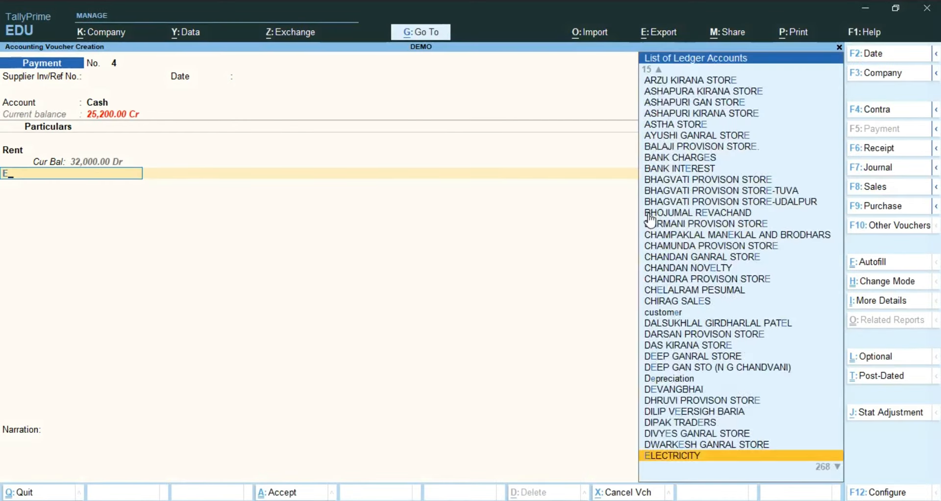
key("Return")
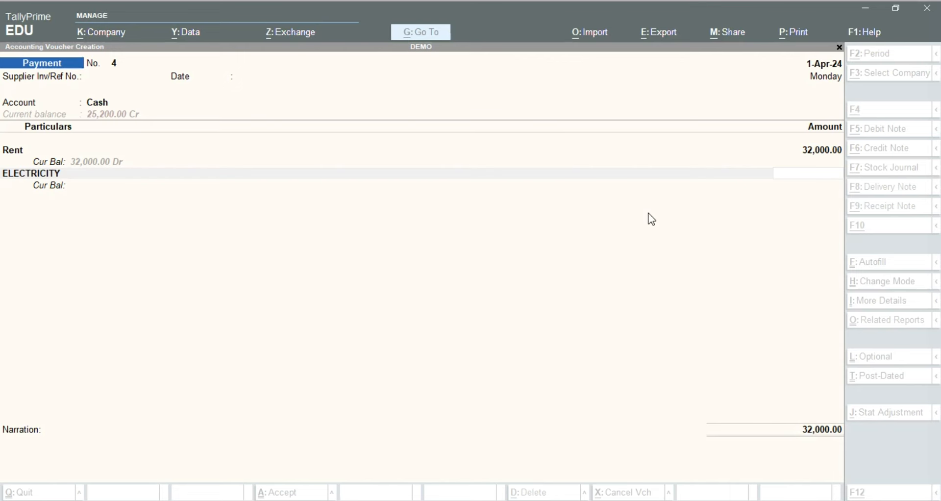
type("35,000")
key("Return")
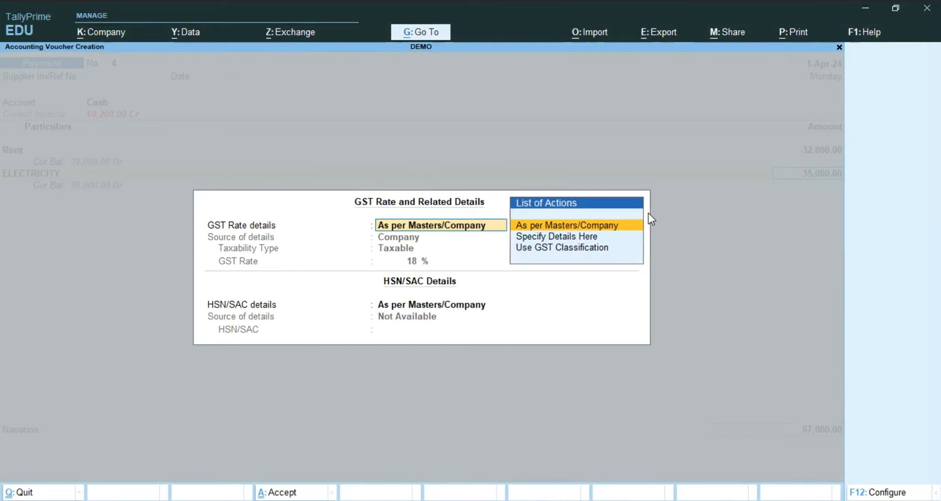
key("Return")
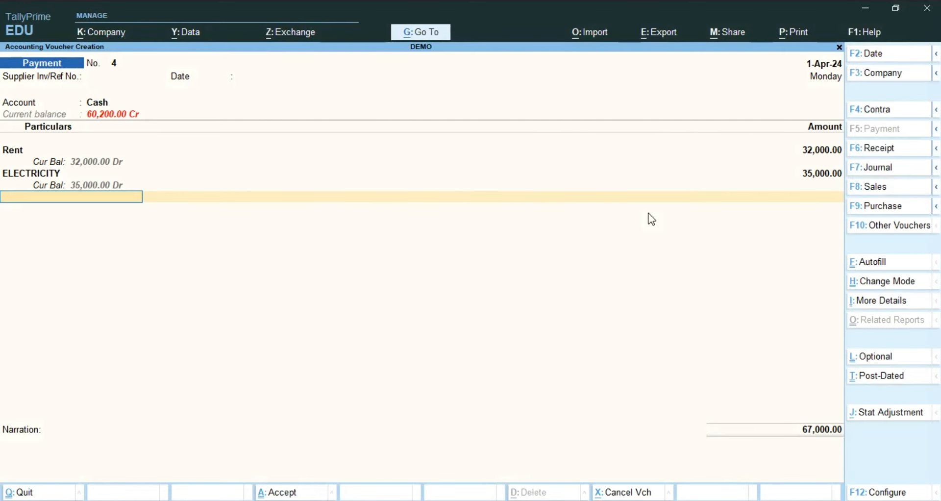
Enter INTERNET in the payment voucher with its actual amount 7000 from the Adobe Reader table and accept its GST details.
type("Int")
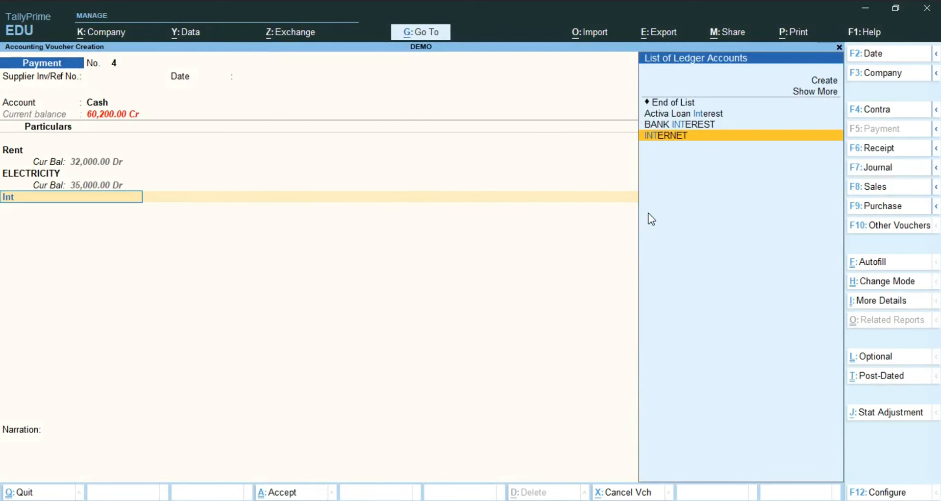
key("Return")
key("alt+Tab")
key("alt+Tab")
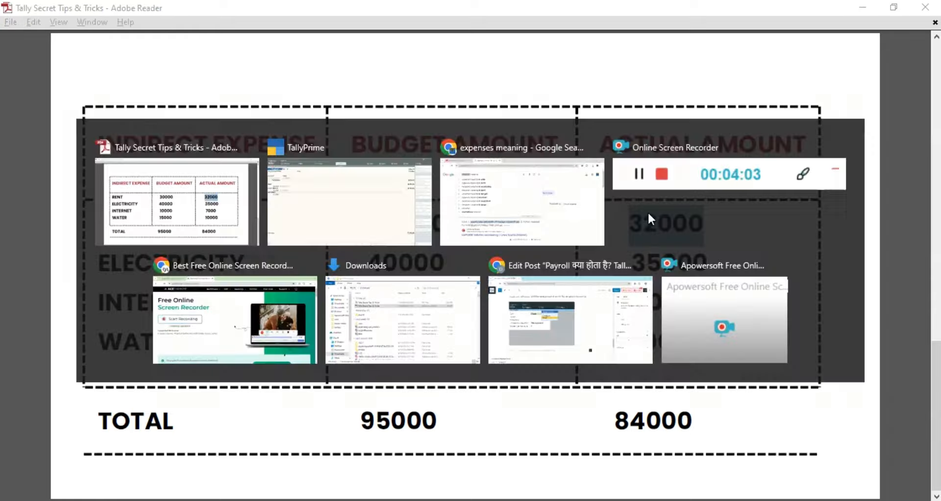
type("000")
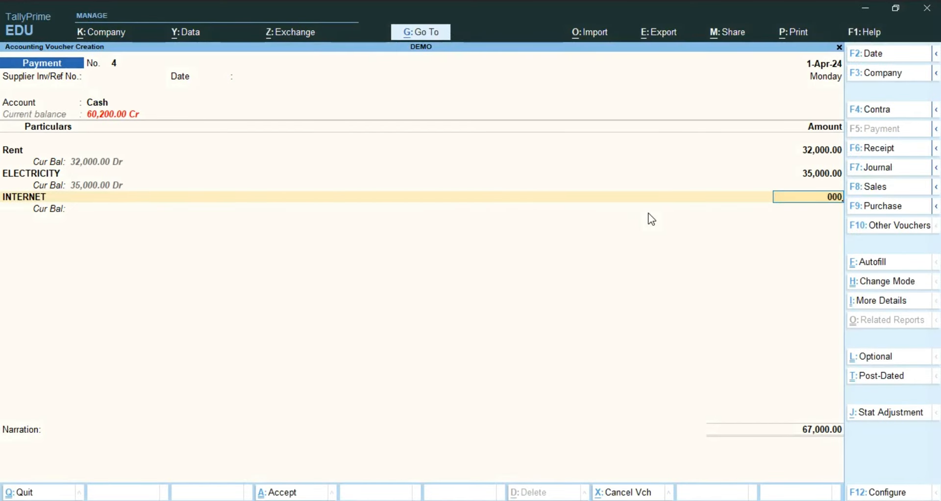
key("BackSpace")
key("BackSpace")
key("BackSpace")
type("7000")
key("Return")
key("alt+Tab")
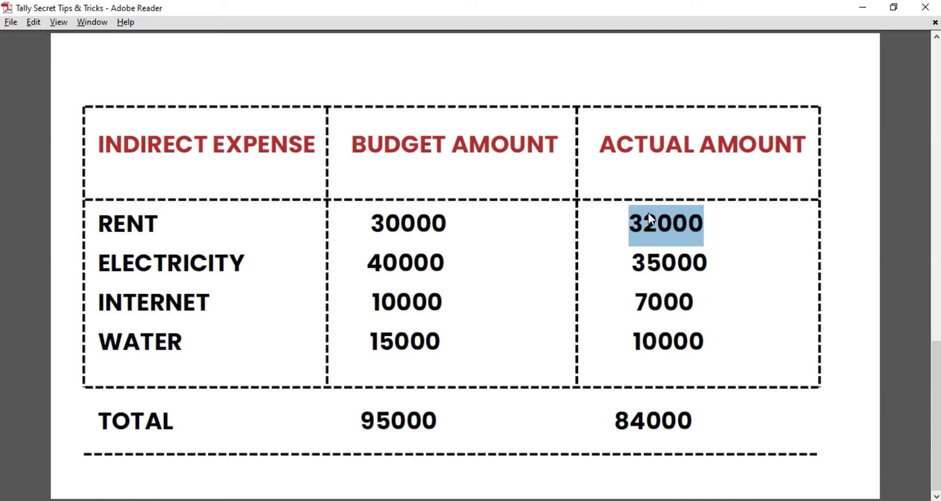
key("alt+Tab")
key("ctrl+a")
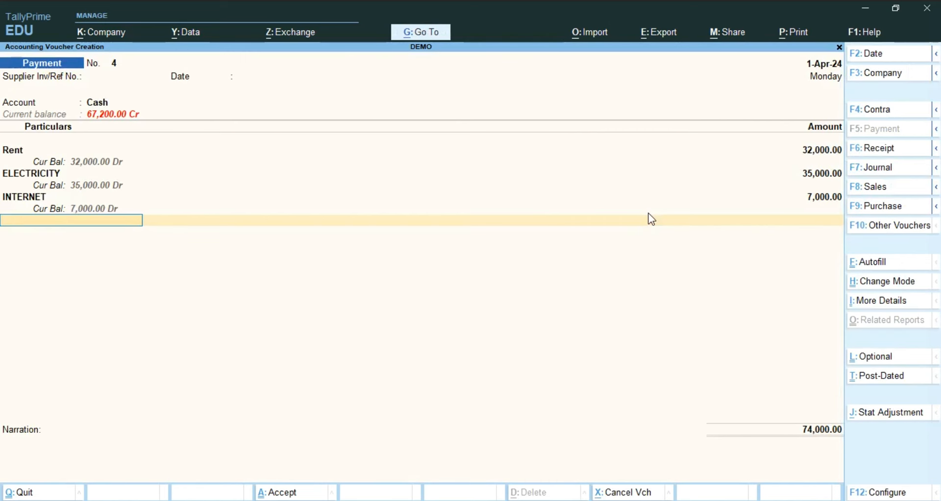
Enter WATER in the payment voucher with the actual amount 10000, keeping its default GST details.
type("Wat")
key("Return")
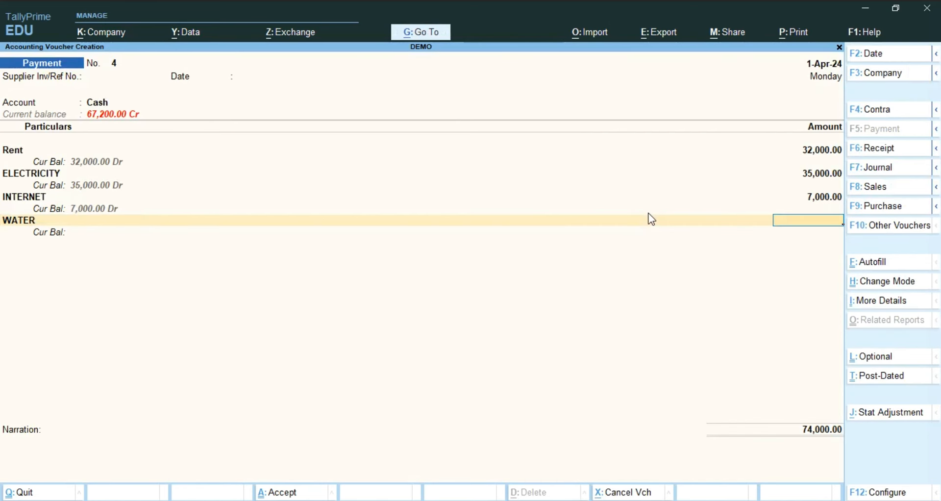
type("10,000")
key("Return")
key("Return")
key("Return")
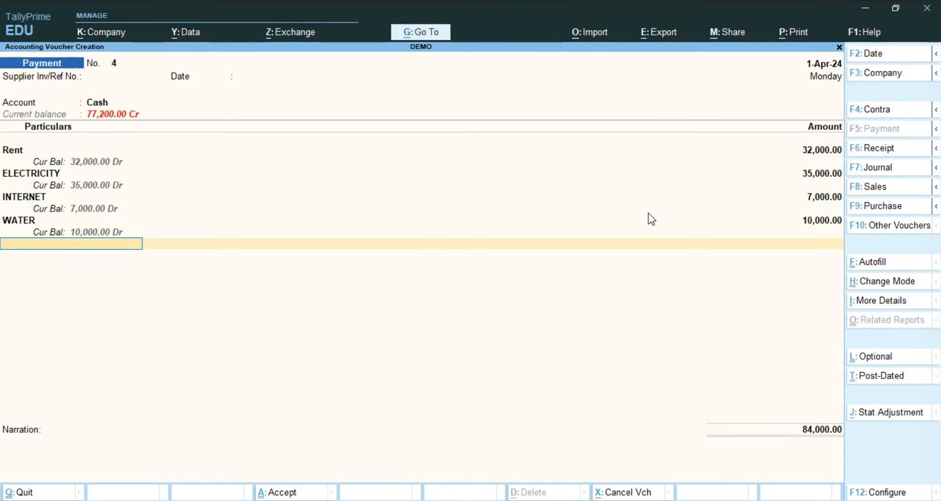
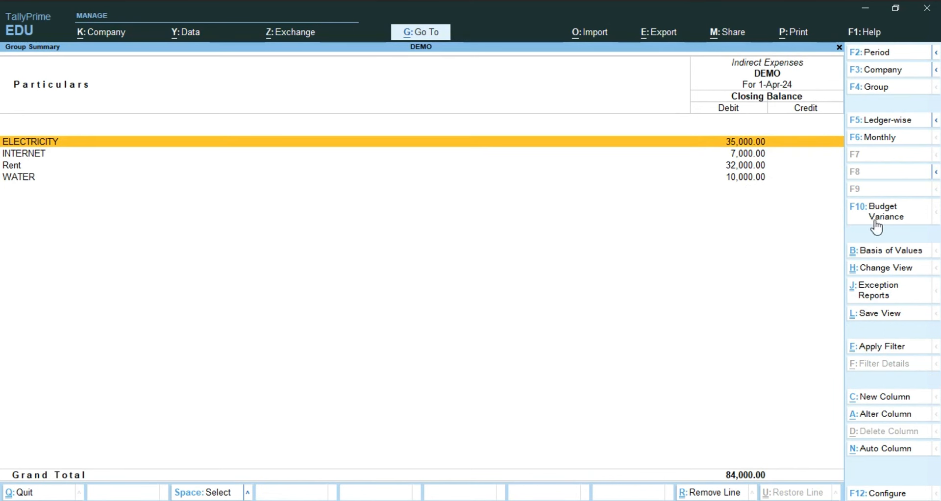
Show the Budget Variance of the Indirect Expenses group against expenses budget and examine Rent's actual and variance figures.
left_click(914, 225)
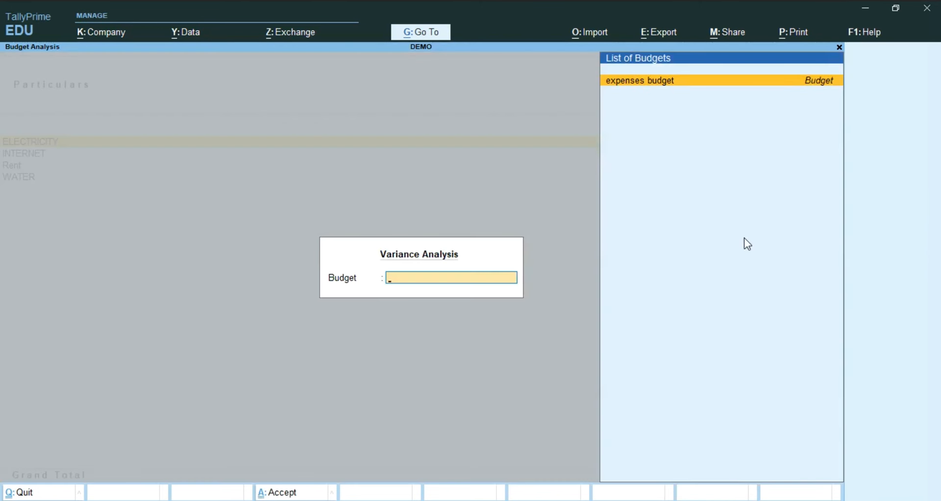
left_click(643, 82)
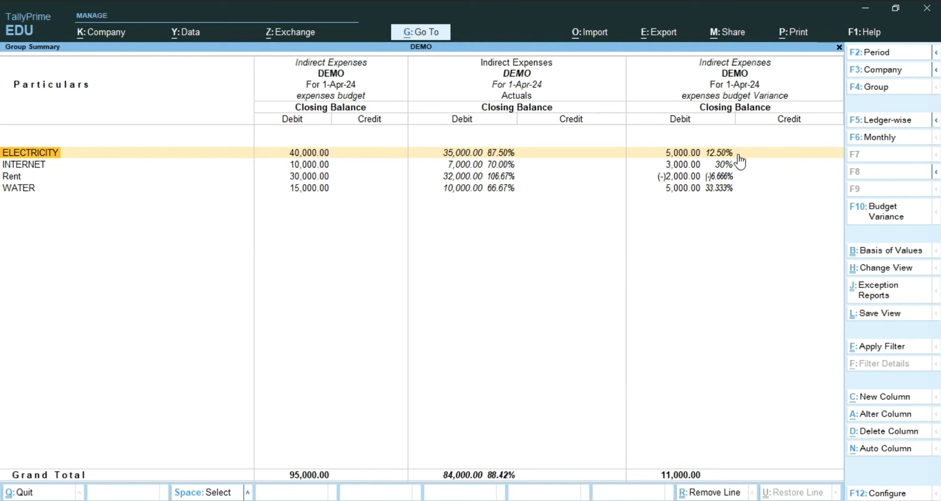
key("Down")
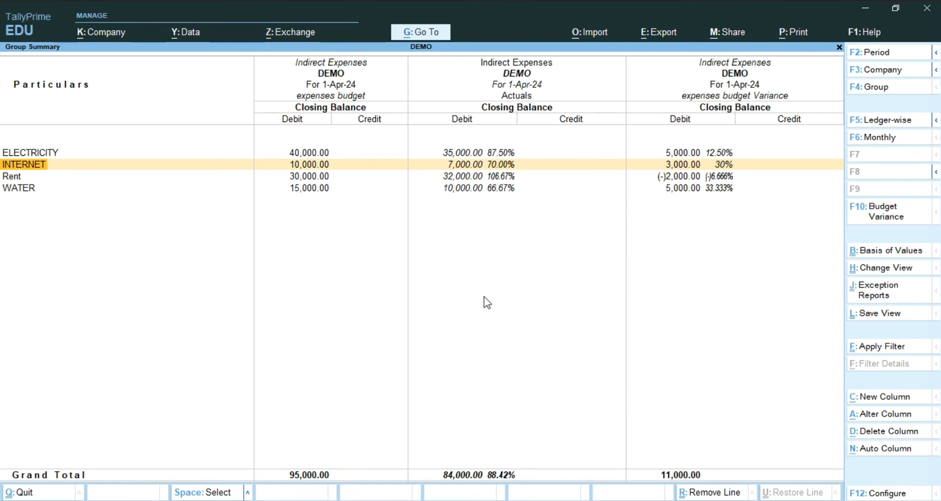
key("Down")
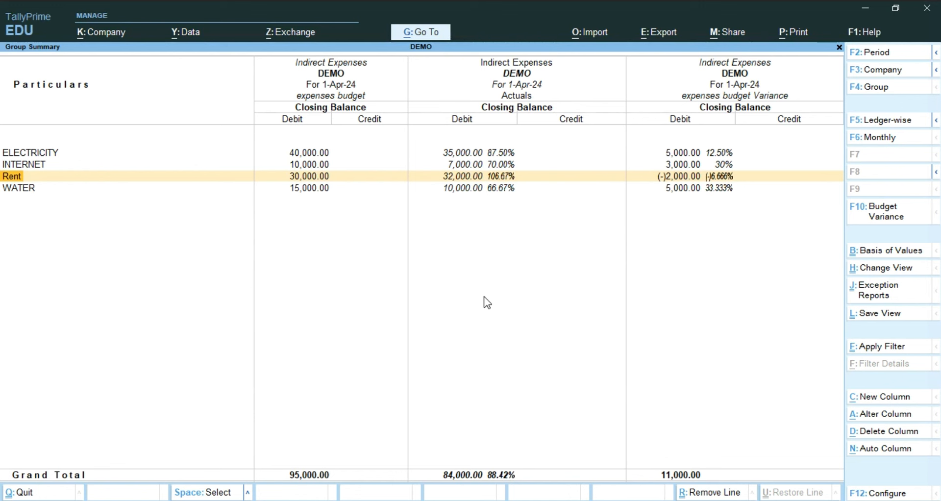
key("Right")
key("Right")
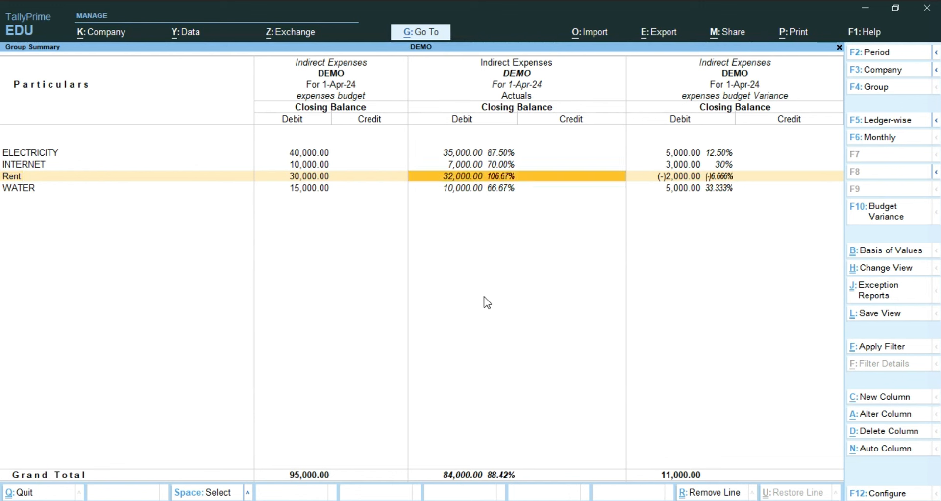
key("Right")
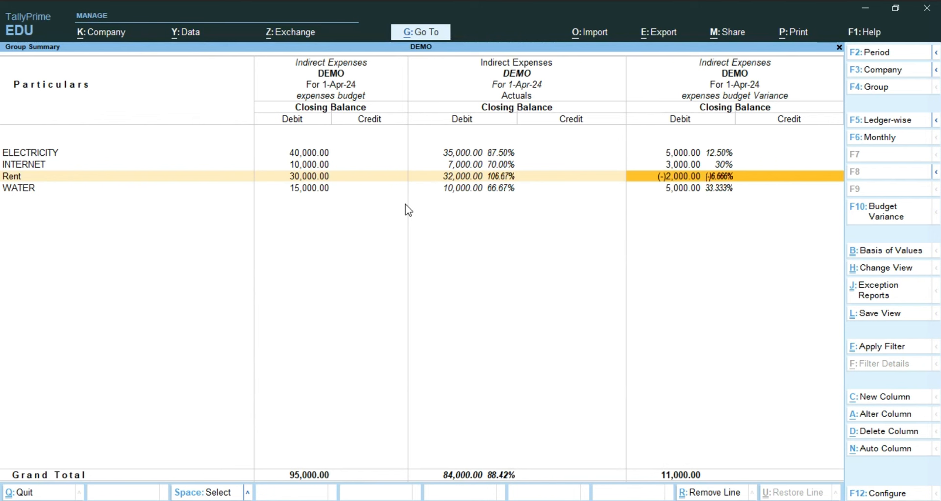
Close the variance report and Trial Balance and return to the Gateway of Tally.
key("Escape")
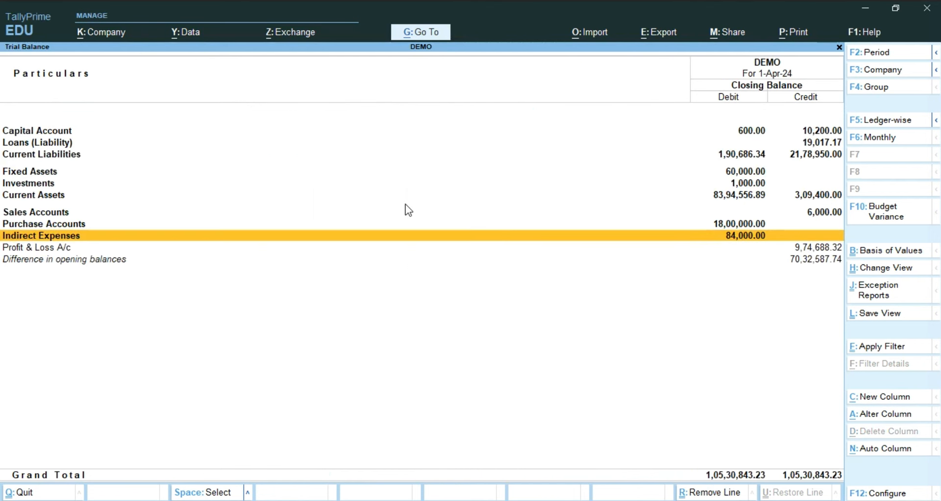
key("Escape")
key("Escape")
key("Escape")
key("n")
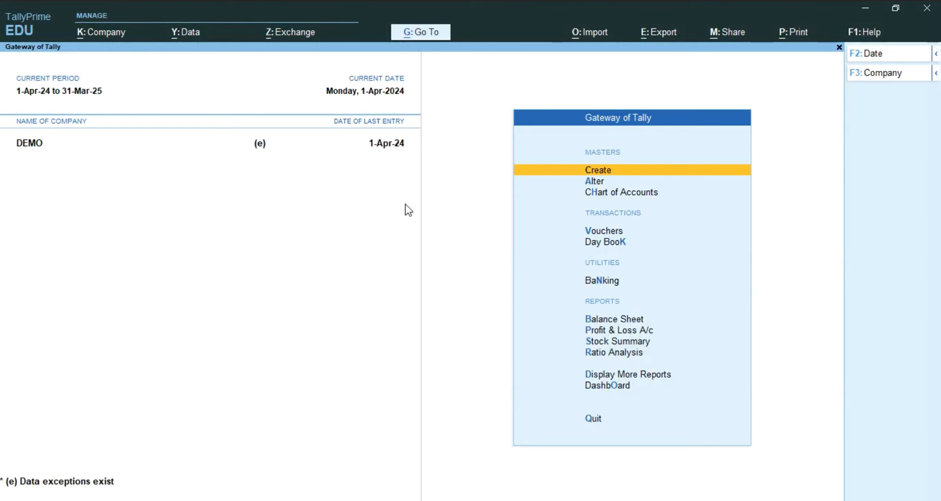
Open the expenses budget master for alteration.
type("aB")
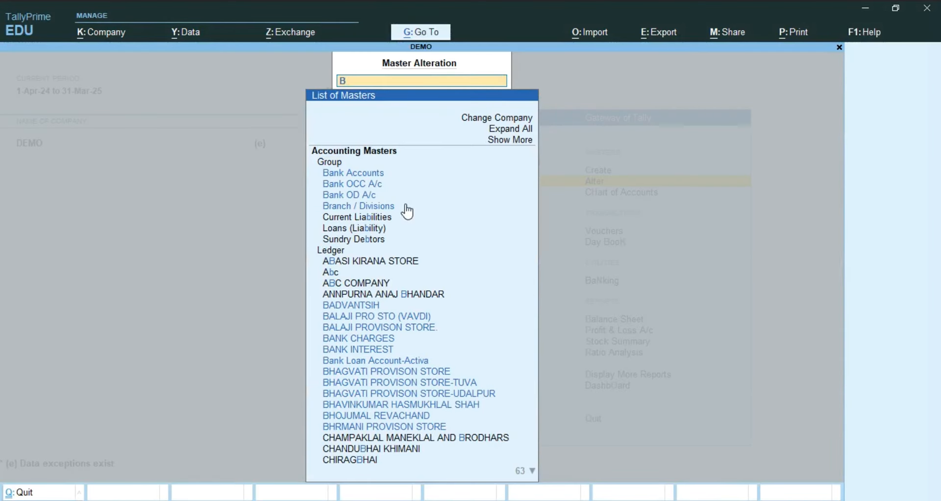
key("BackSpace")
key("Down")
key("Down")
key("Down")
key("Return")
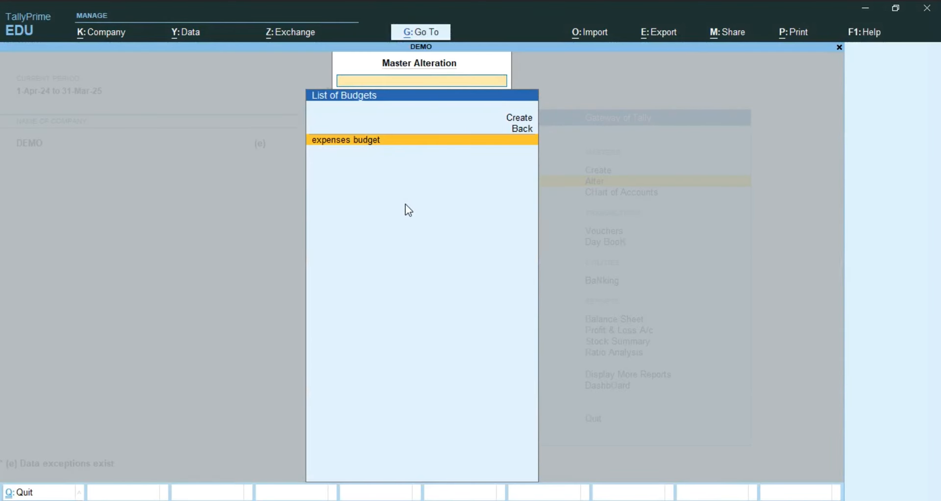
key("Return")
Enable altering the group budgets, set the Indirect Expenses budget type to On Nett Transactions and accept.
key("Return")
key("Return")
key("Return")
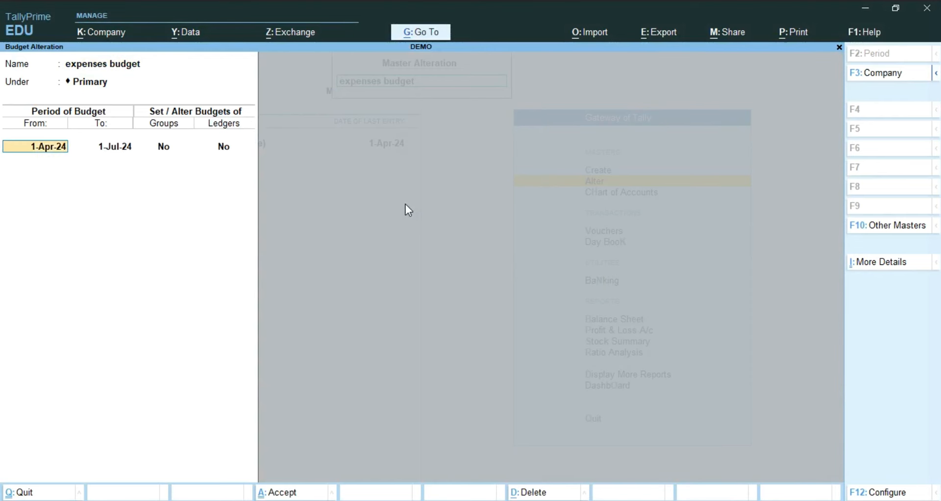
type("y")
key("Return")
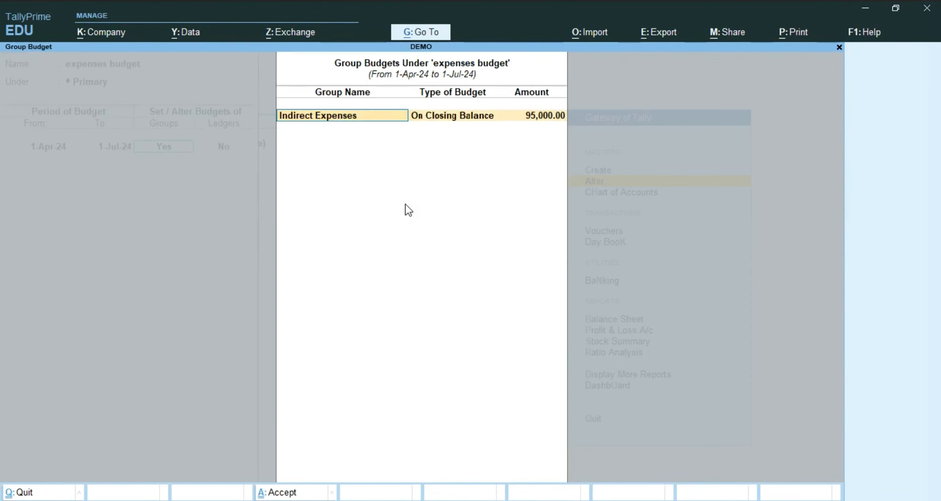
key("Return")
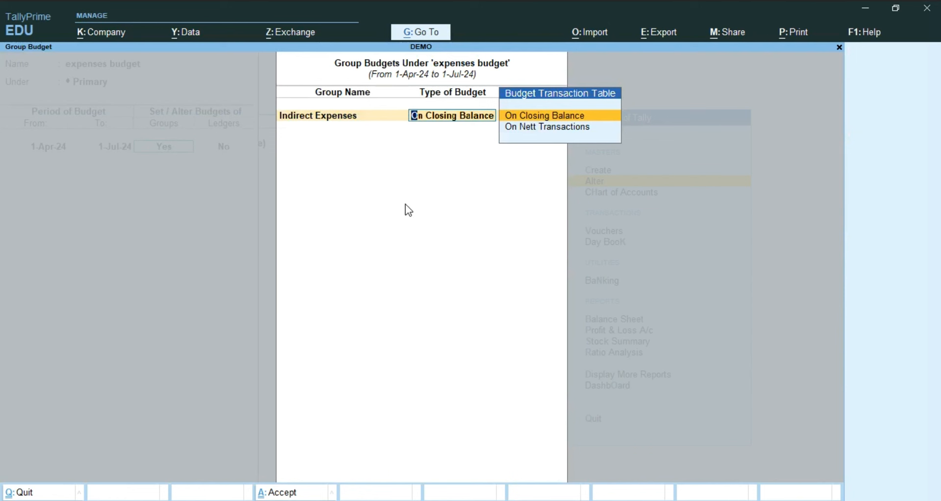
key("Down")
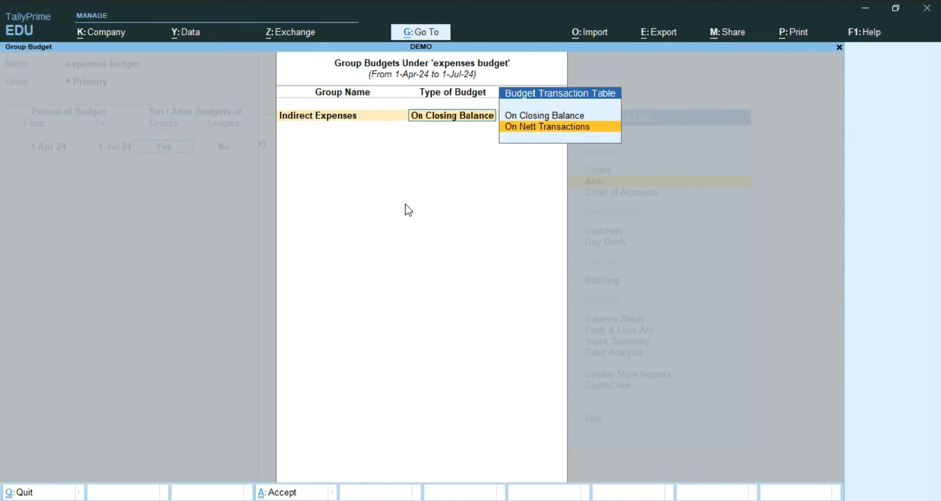
key("Return")
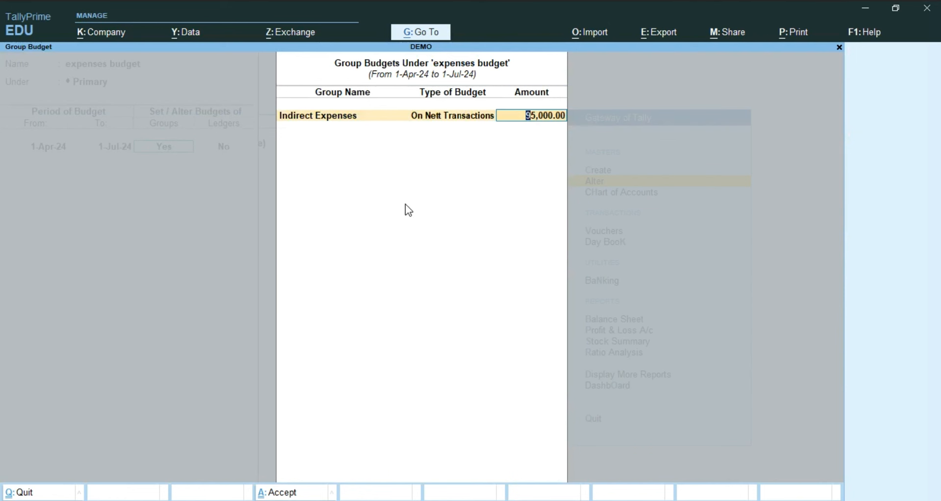
key("ctrl+a")
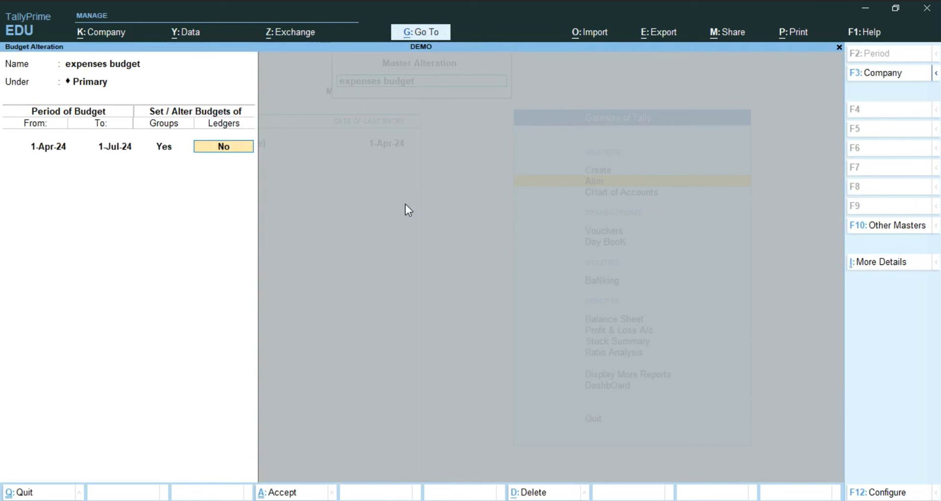
Enable altering the ledger budgets and set the Rent and ELECTRICITY budget types to On Nett Transactions, keeping their amounts.
type("y")
key("Return")
key("Return")
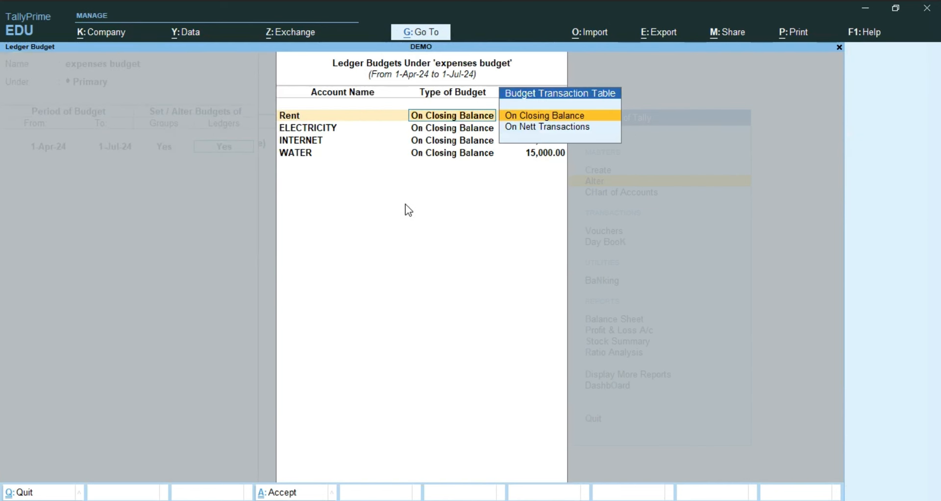
key("Down")
key("Return")
key("Return")
key("Return")
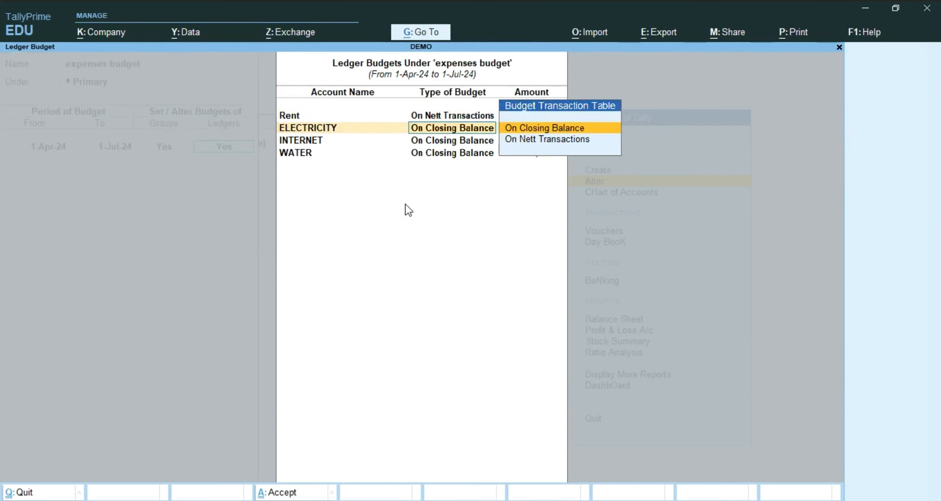
key("Down")
key("Return")
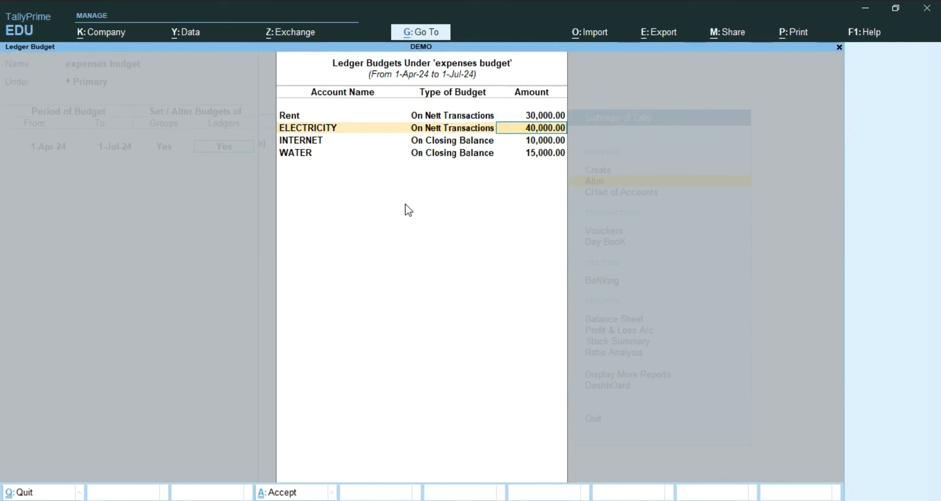
key("Return")
Set the INTERNET and WATER budget types to On Nett Transactions, keeping their amounts, and accept the ledger budgets.
key("Return")
key("Down")
key("Return")
key("Return")
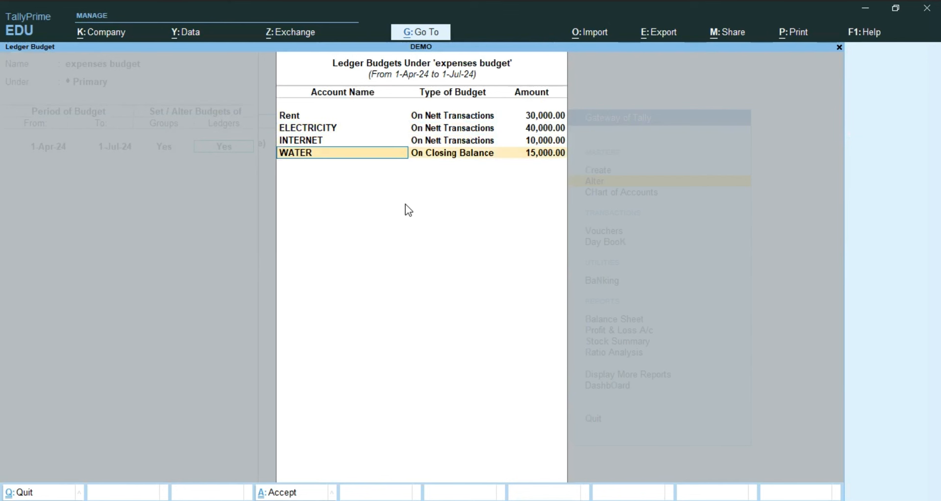
key("Return")
key("Down")
key("Return")
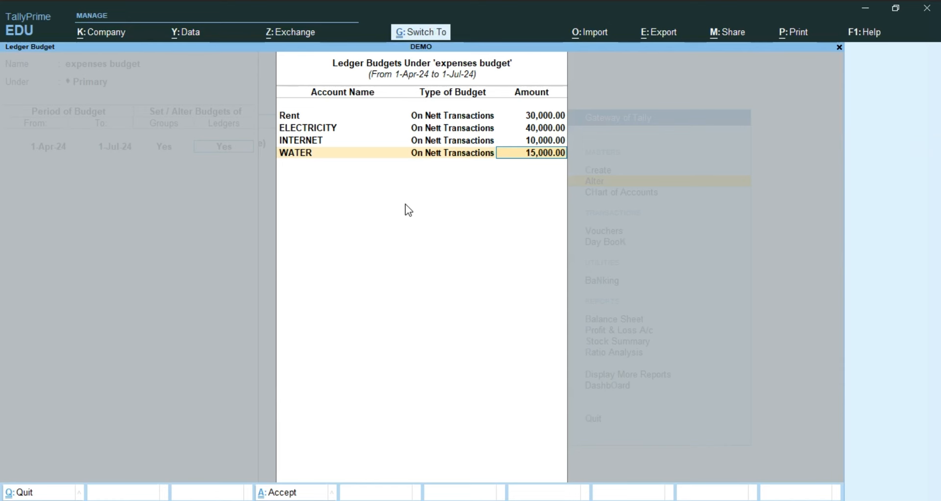
key("ctrl+a")
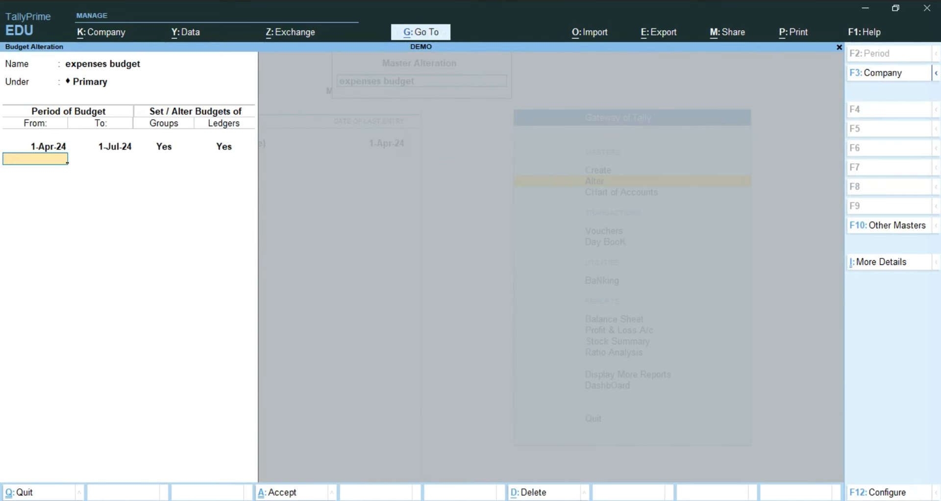
Accept the altered expenses budget and return to the Gateway of Tally.
key("alt+Tab")
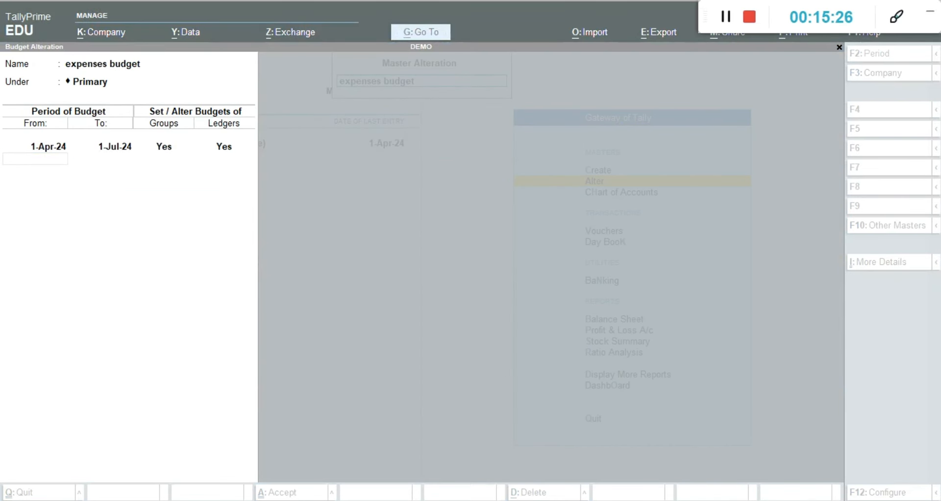
left_click(927, 22)
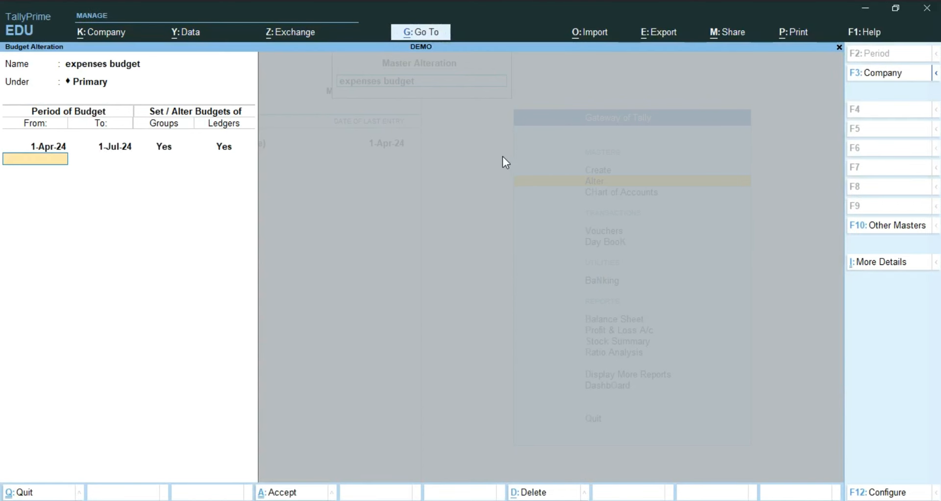
key("ctrl+a")
key("Escape")
key("Escape")
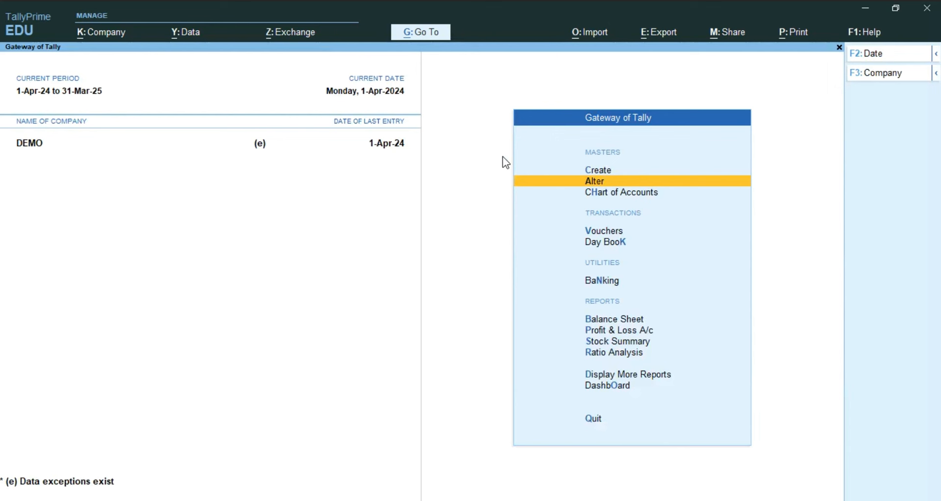
Open the Trial Balance, look through its account groups and close the report.
key("d")
key("Return")
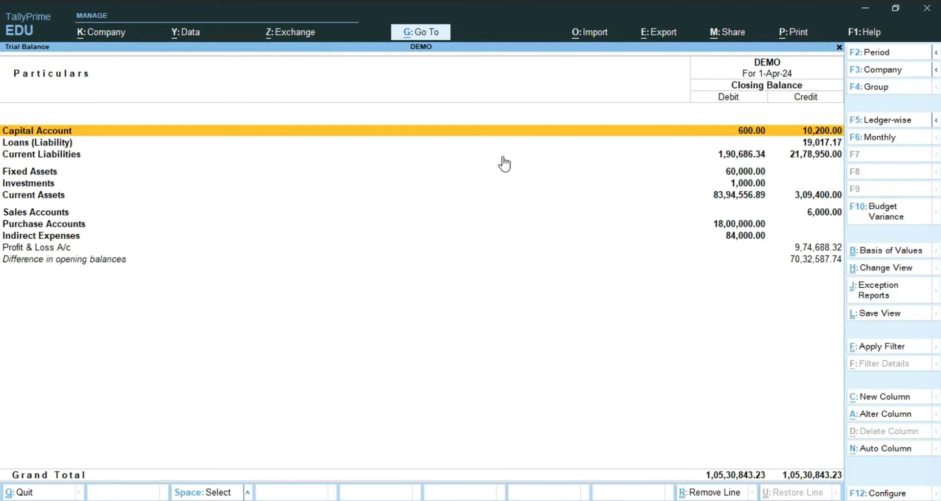
key("Down")
key("Down")
key("Down")
key("Down")
key("Down")
key("Down")
key("Down")
key("Escape")
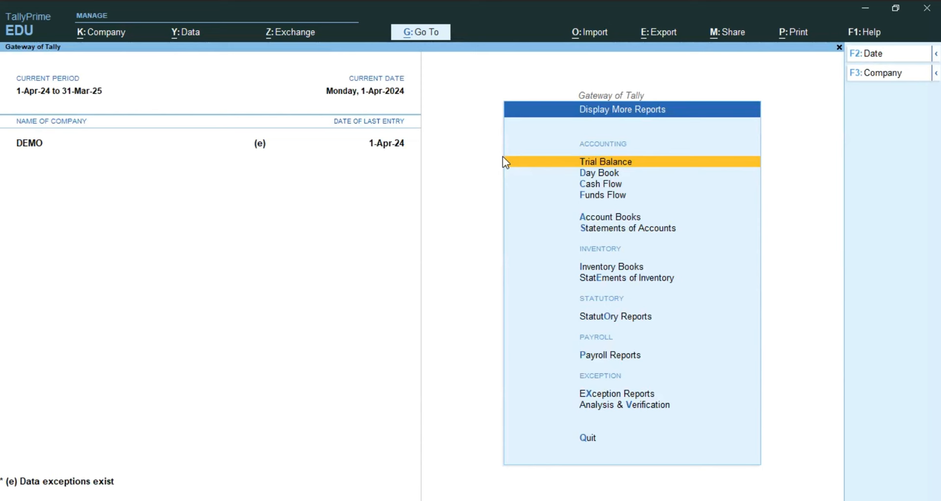
Open the Rent payment voucher No. 4 from the Day Book.
key("d")
key("Down")
key("Down")
key("Down")
key("Down")
key("Down")
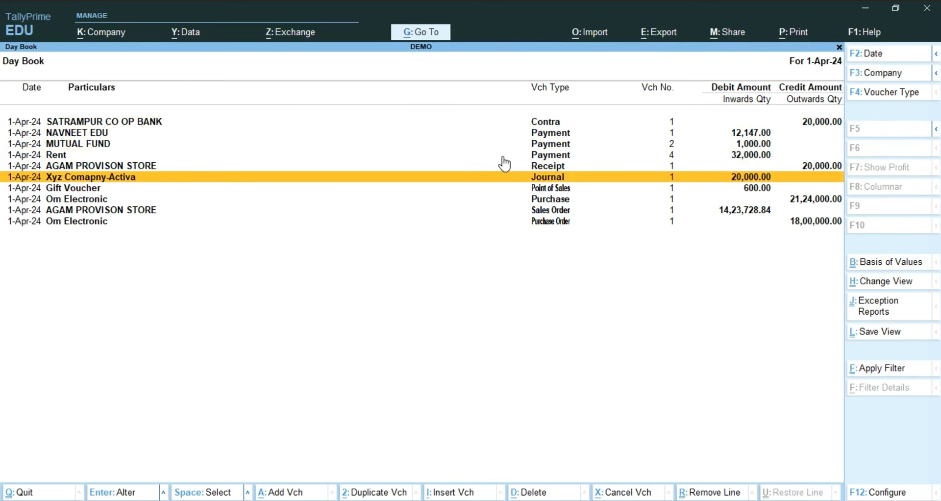
key("Up")
key("Up")
left_click(504, 164)
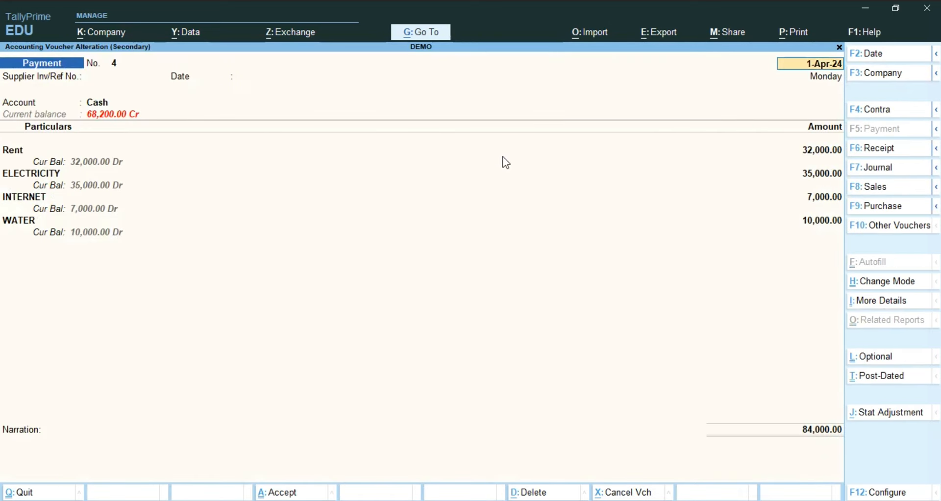
Check the expense entries in the payment voucher, quit it without saving and return to the Gateway of Tally.
key("Return")
key("Return")
key("ctrl")
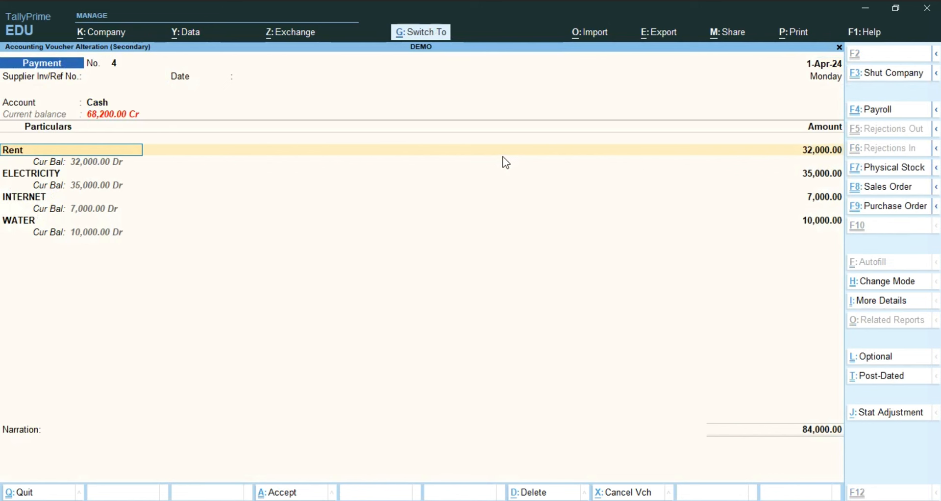
key("ctrl+q")
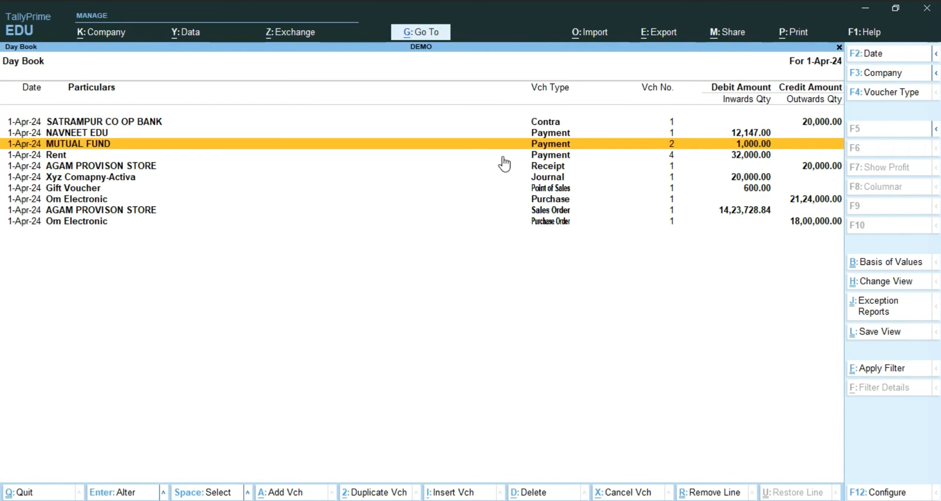
key("Escape")
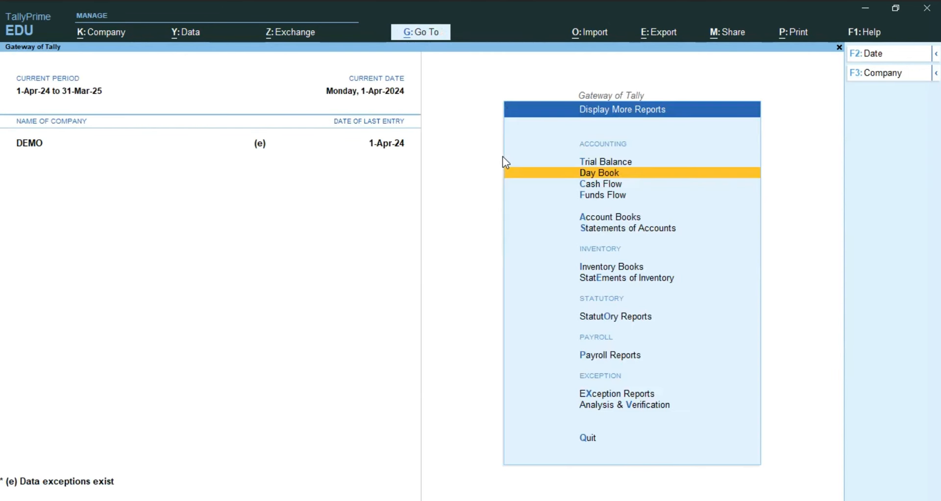
key("Escape")
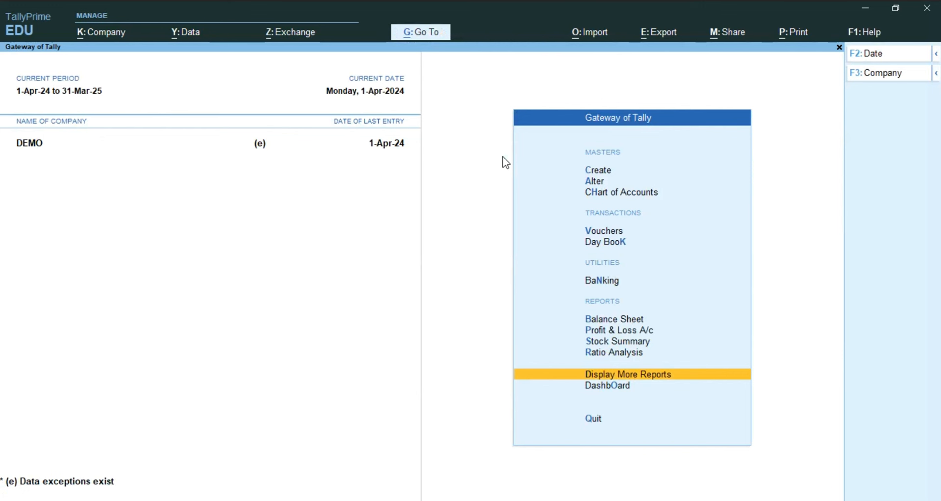
Open the Trial Balance and drill down into the Indirect Expenses group summary.
key("Return")
key("Return")
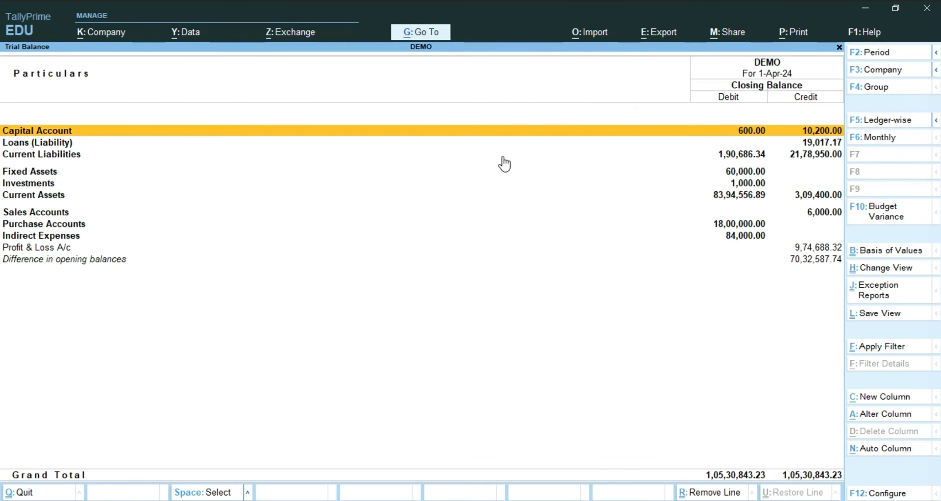
key("Down")
key("Down")
key("Down")
key("Down")
key("Down")
key("Down")
key("Down")
key("Down")
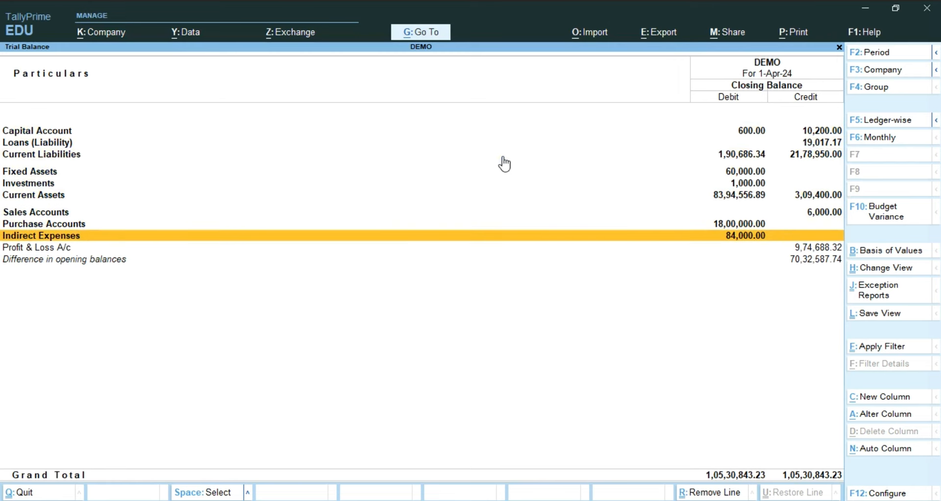
key("Return")
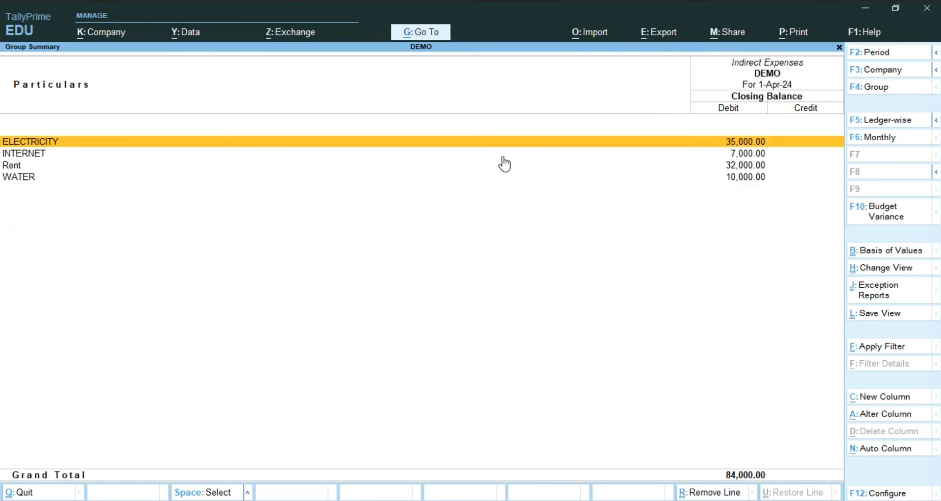
Show the Indirect Expenses budget variance against the expenses budget, examine it and close the reports back to the Gateway of Tally.
left_click(908, 213)
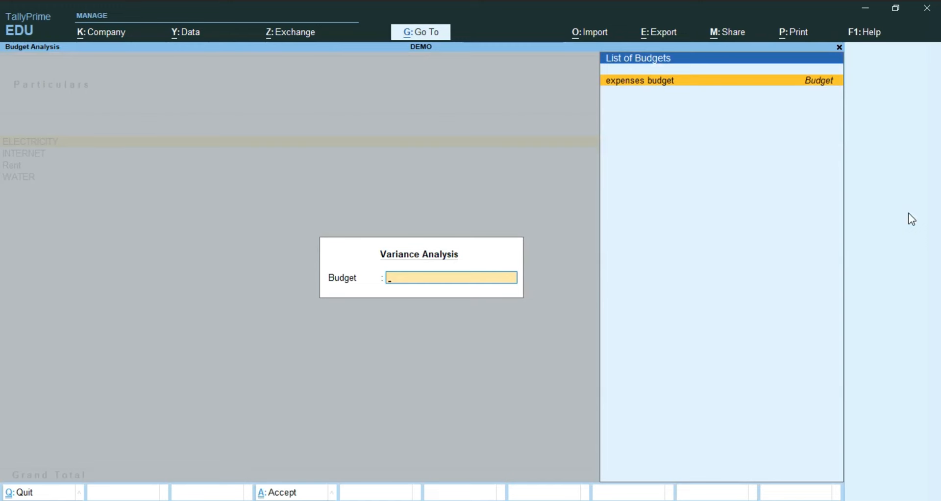
key("Return")
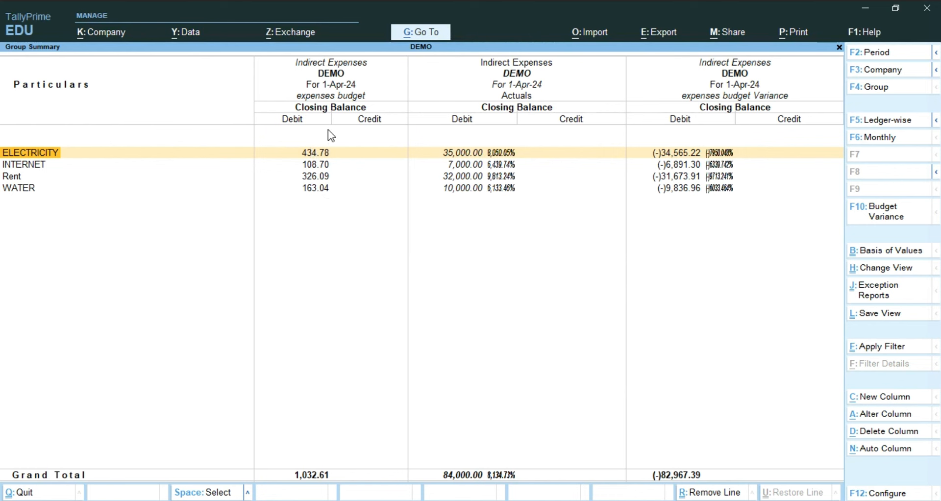
key("Escape")
key("Escape")
key("Escape")
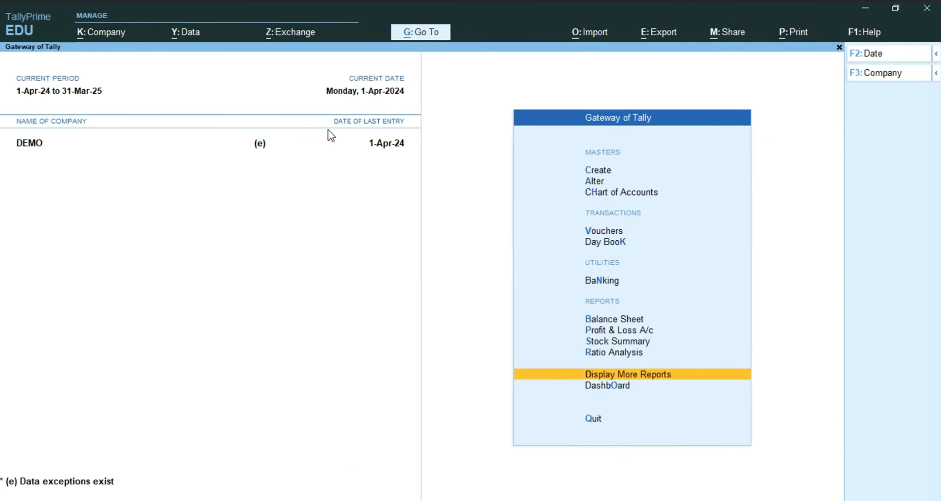
key("Escape")
key("Escape")
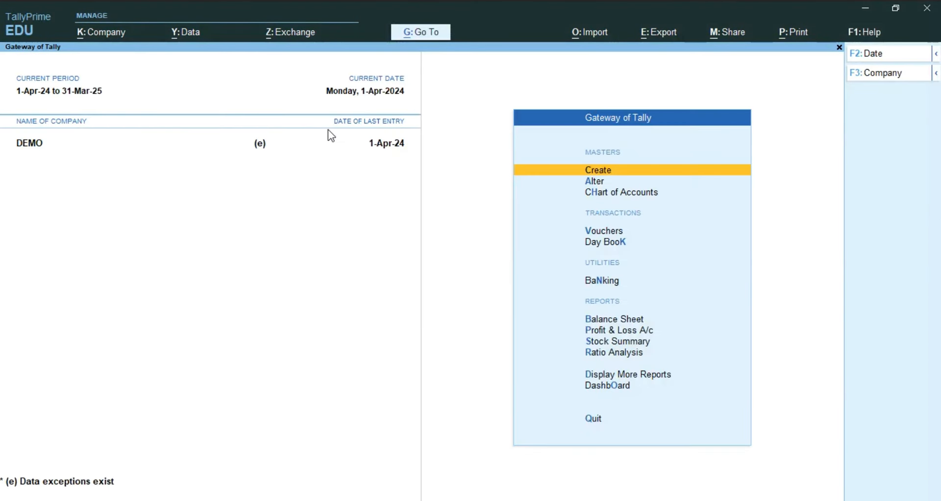